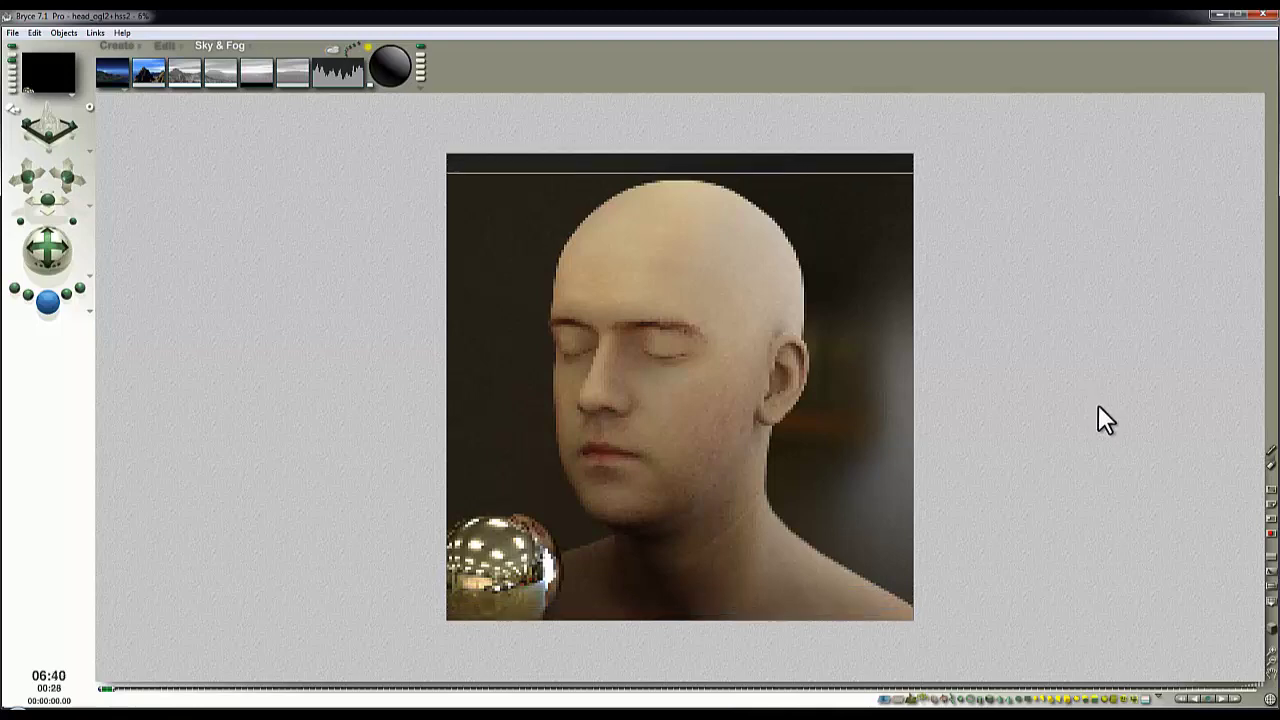
- Stop the head render and open the Sky Lab's IBL tab showing GarageOpen_1280.hdr
left_click(1025, 431)
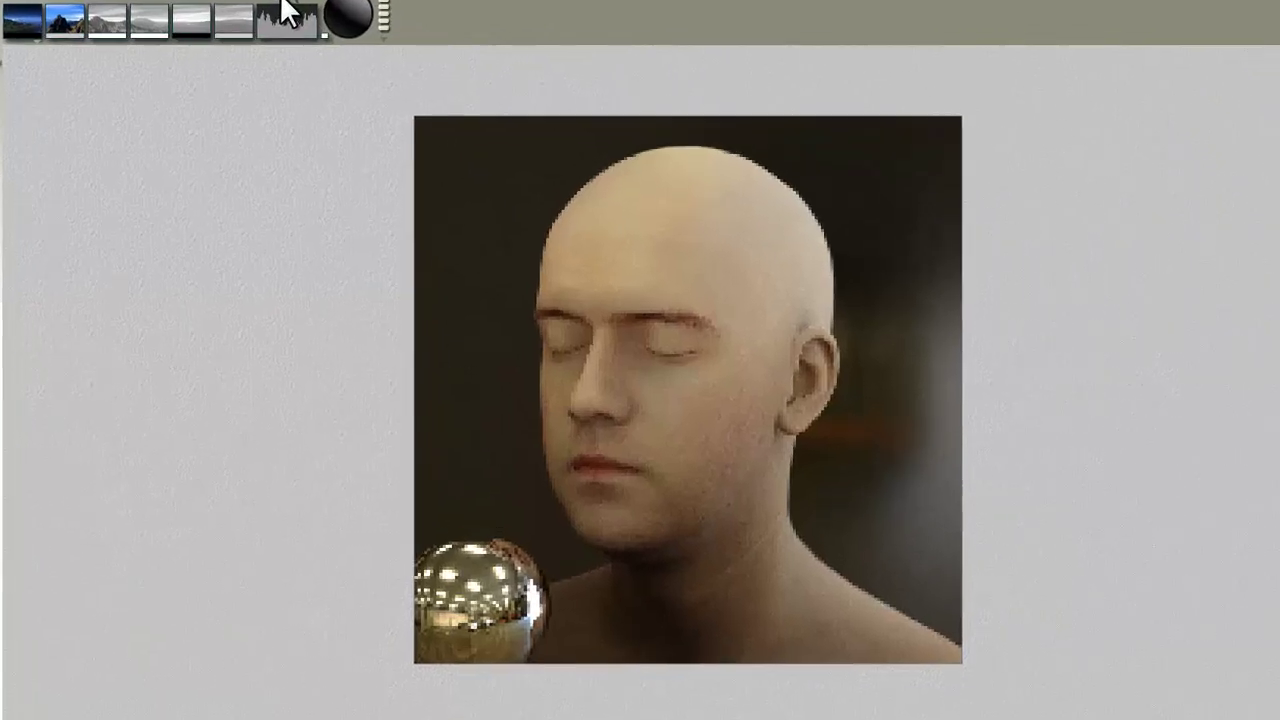
left_click(333, 49)
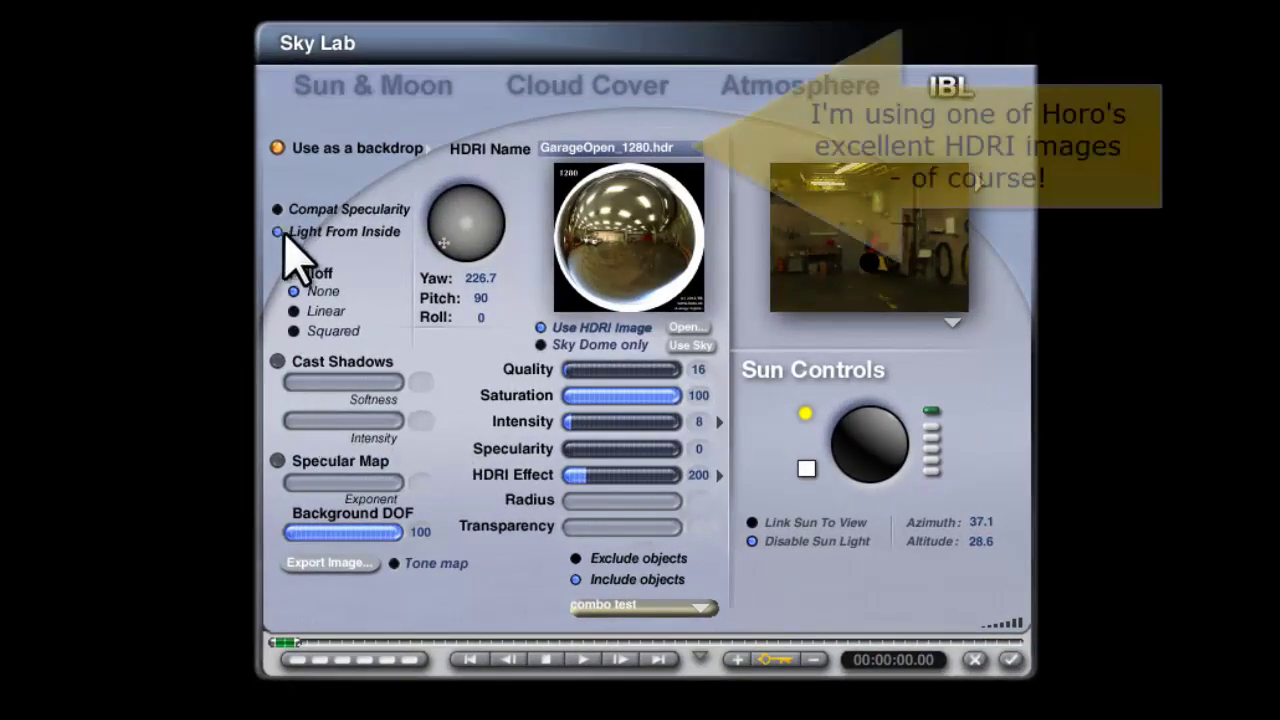
left_click(428, 148)
left_click(365, 185)
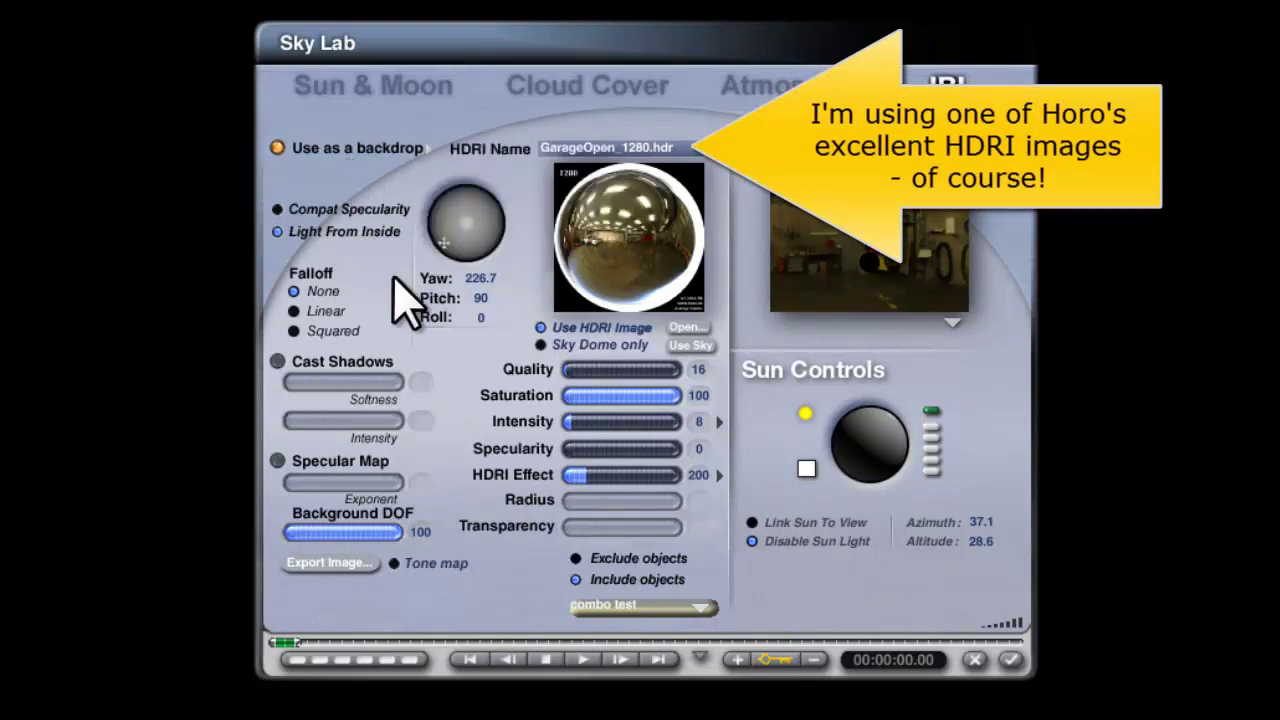
left_click(486, 278)
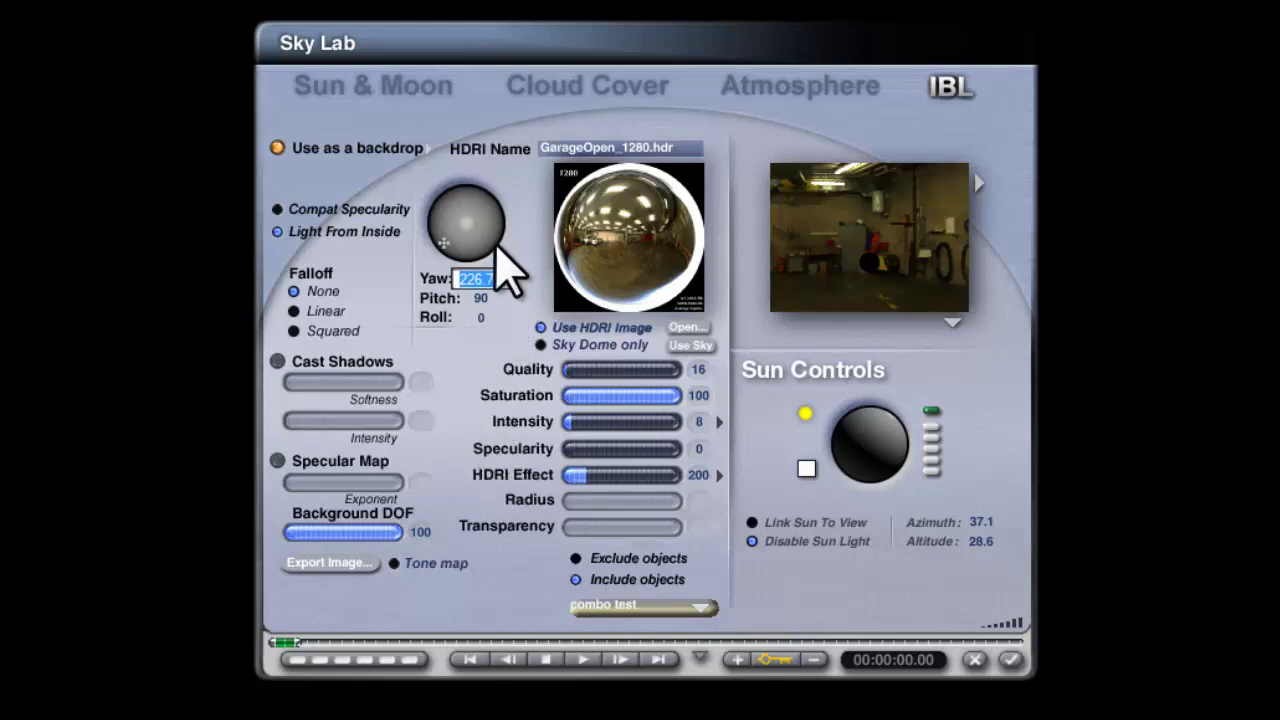
key("Return")
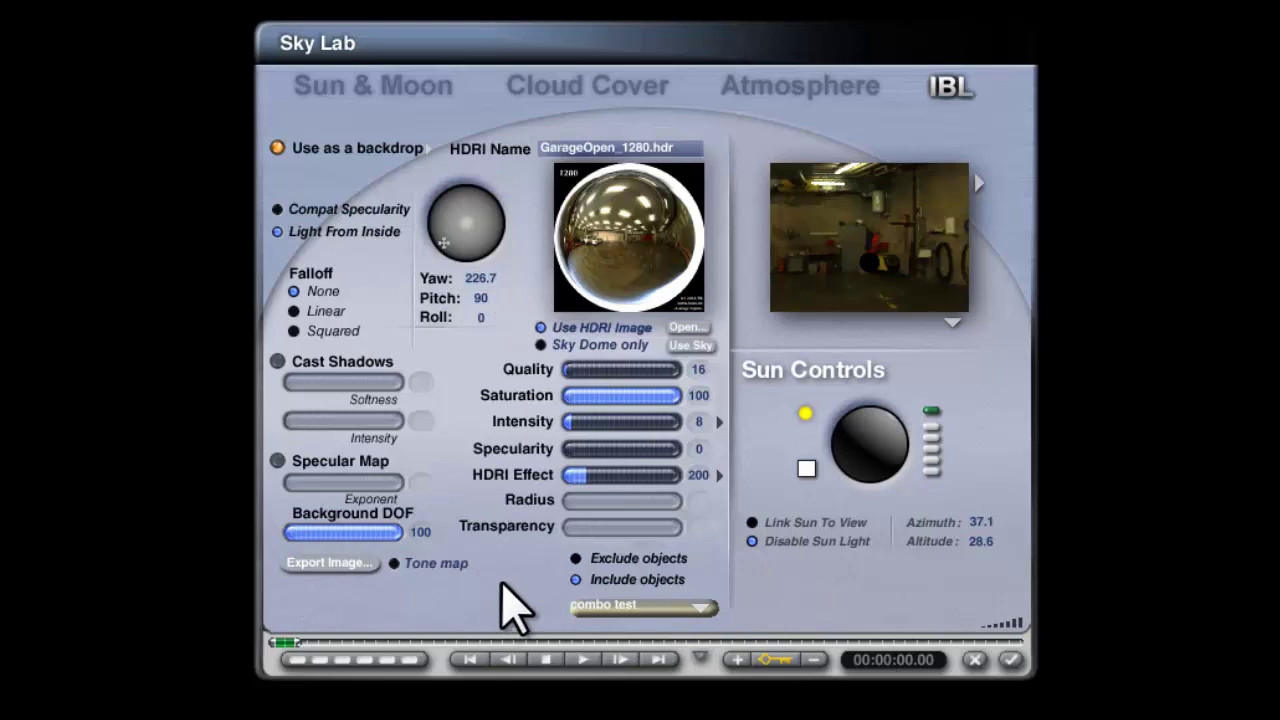
left_click(706, 606)
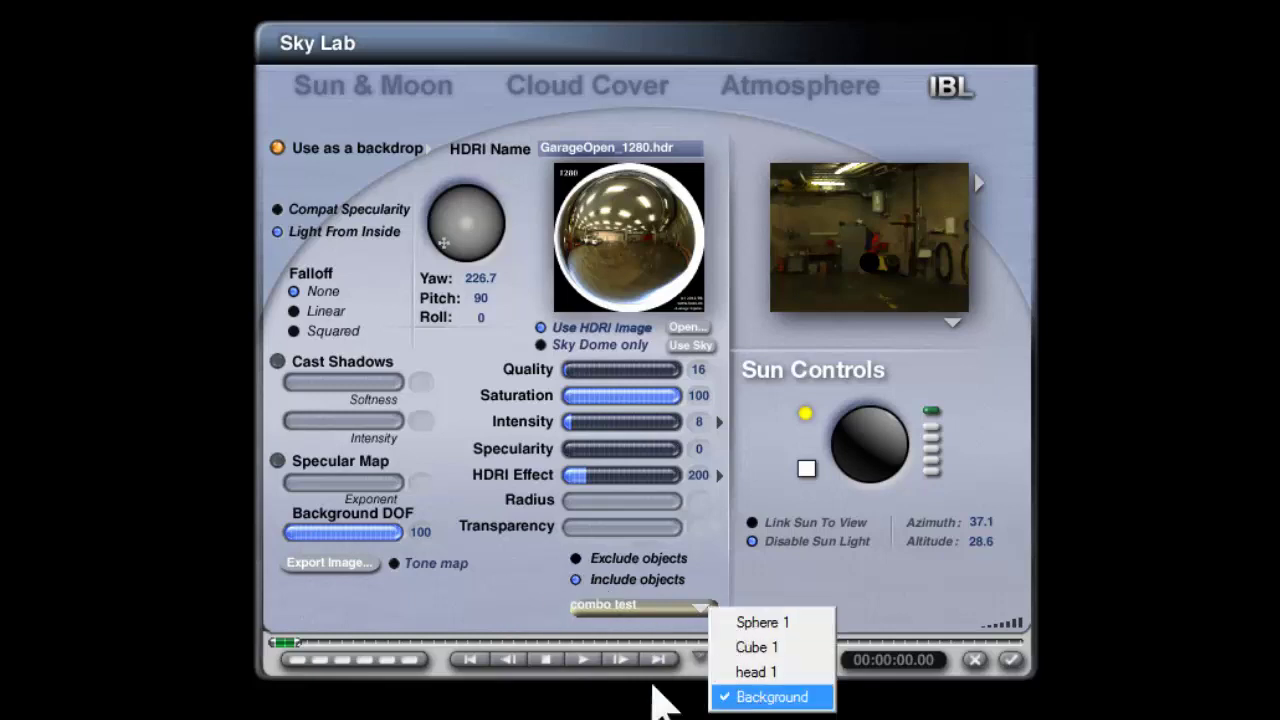
left_click(530, 632)
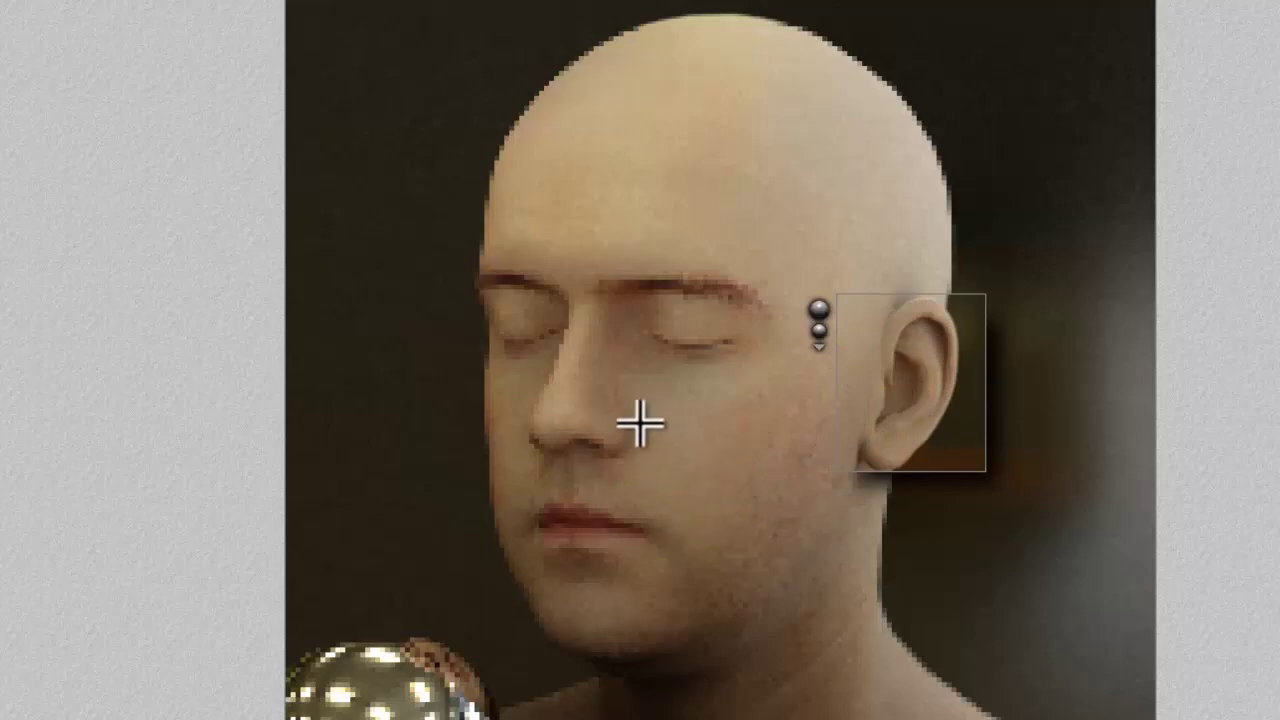
- Clear the render to wireframe, apply and close the head's material, and save the scene
left_click(843, 475)
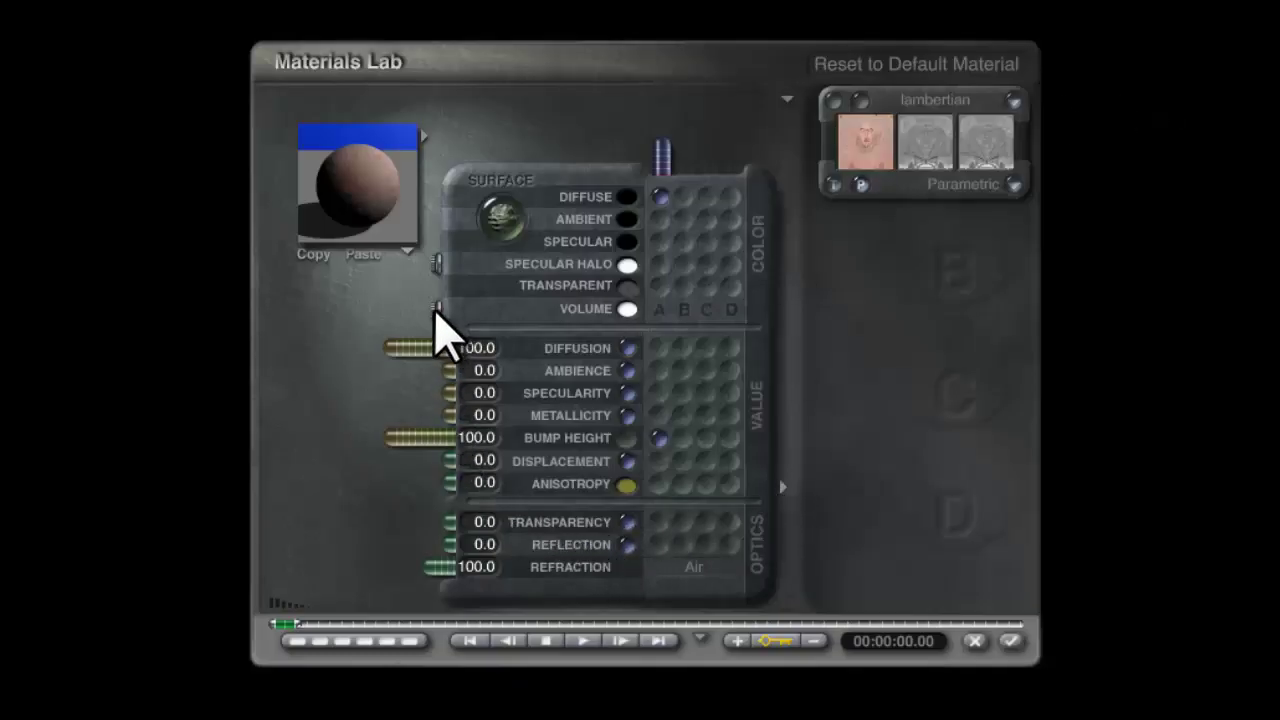
left_click(1011, 641)
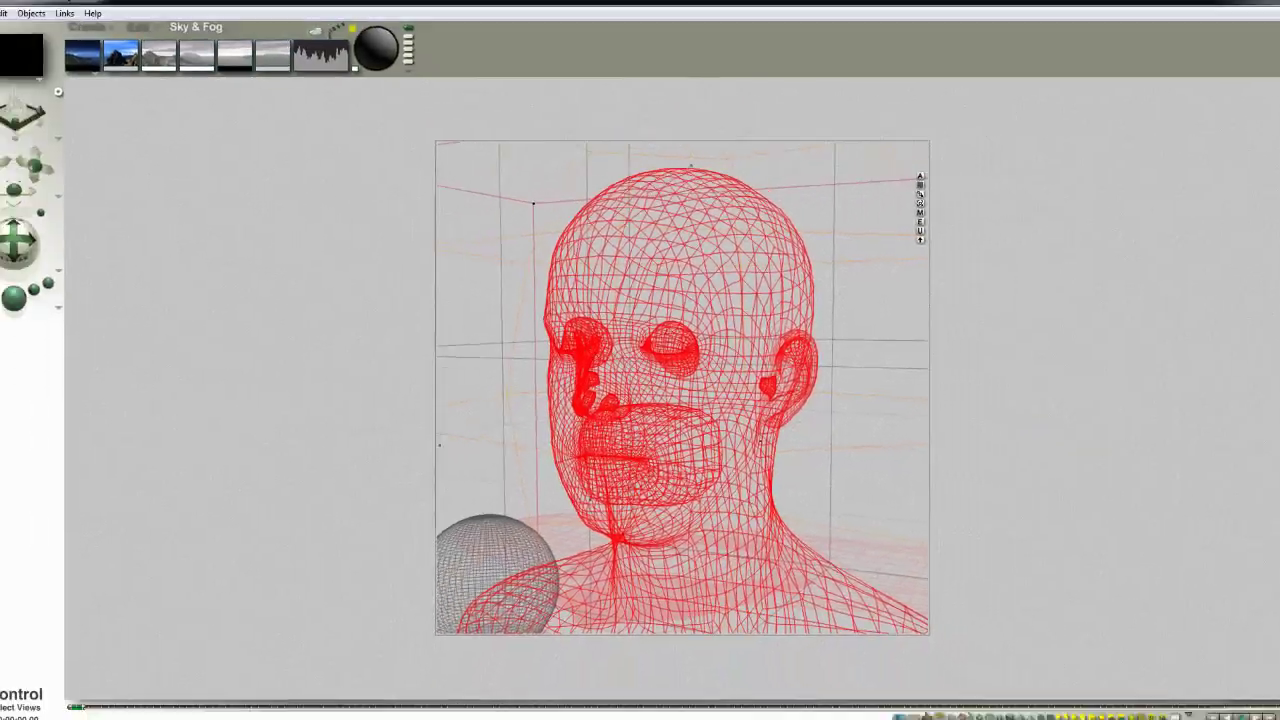
left_click(2, 22)
left_click(24, 124)
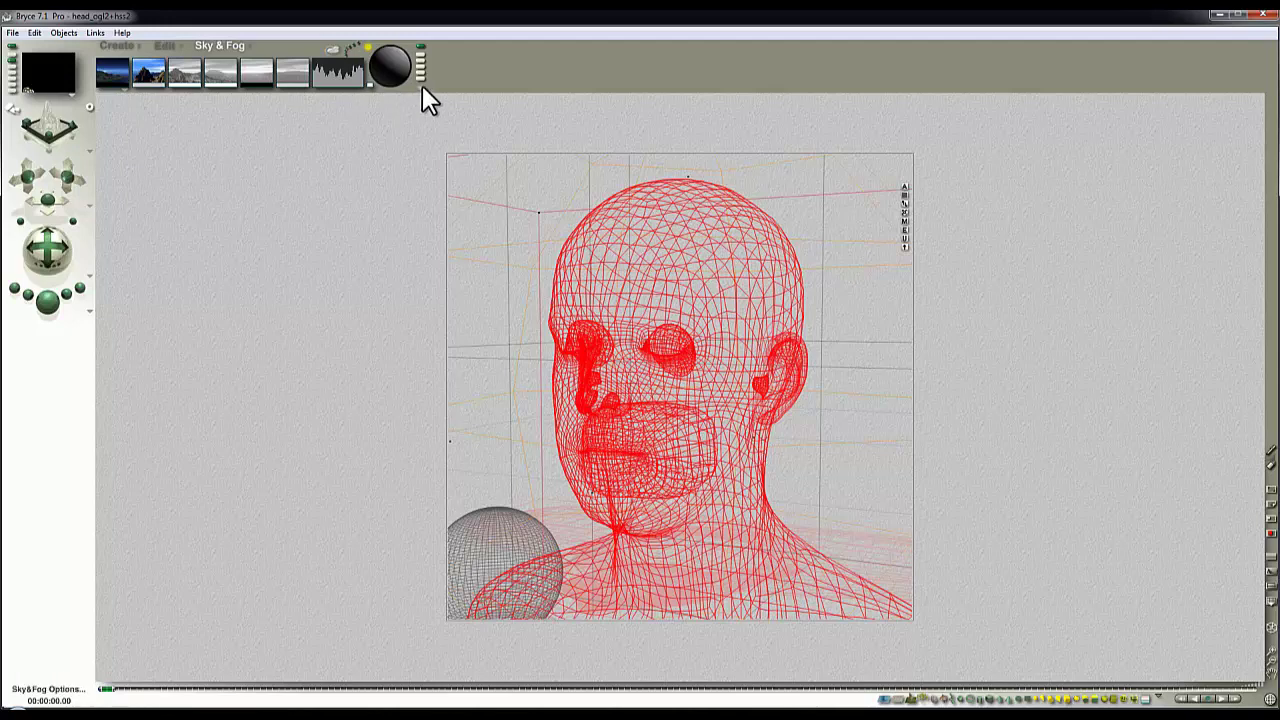
- Reset the sky to defaults and darken it with a black sky colour
left_click(421, 87)
left_click(466, 190)
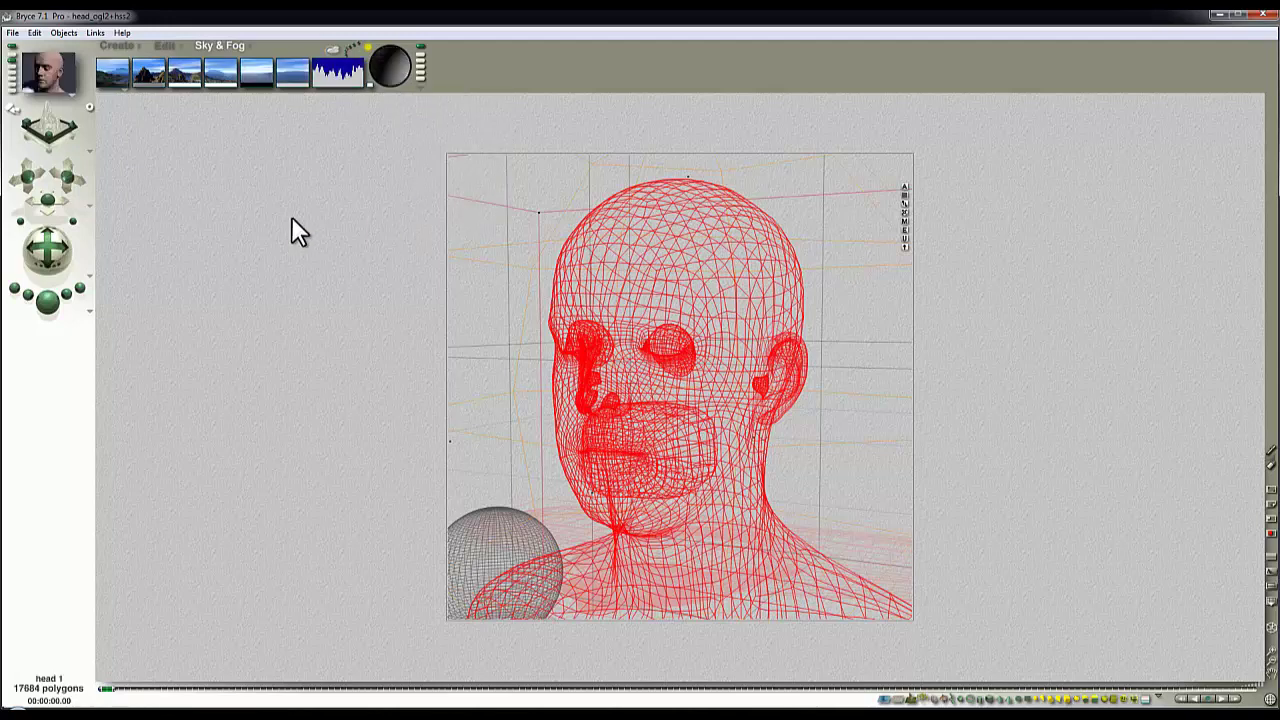
left_click(122, 88)
left_click(154, 138)
left_click_drag(114, 84, 258, 84)
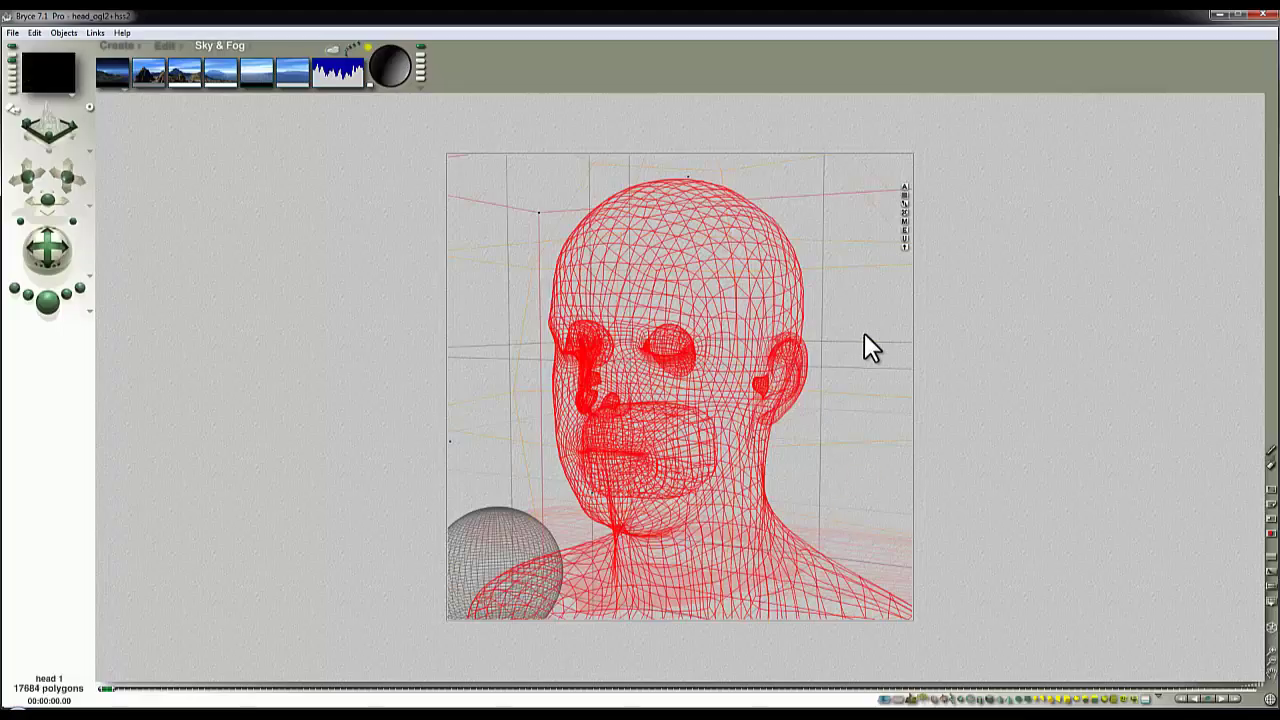
- Deselect all objects and start a fresh render of the scene
right_click(866, 310)
left_click(886, 334)
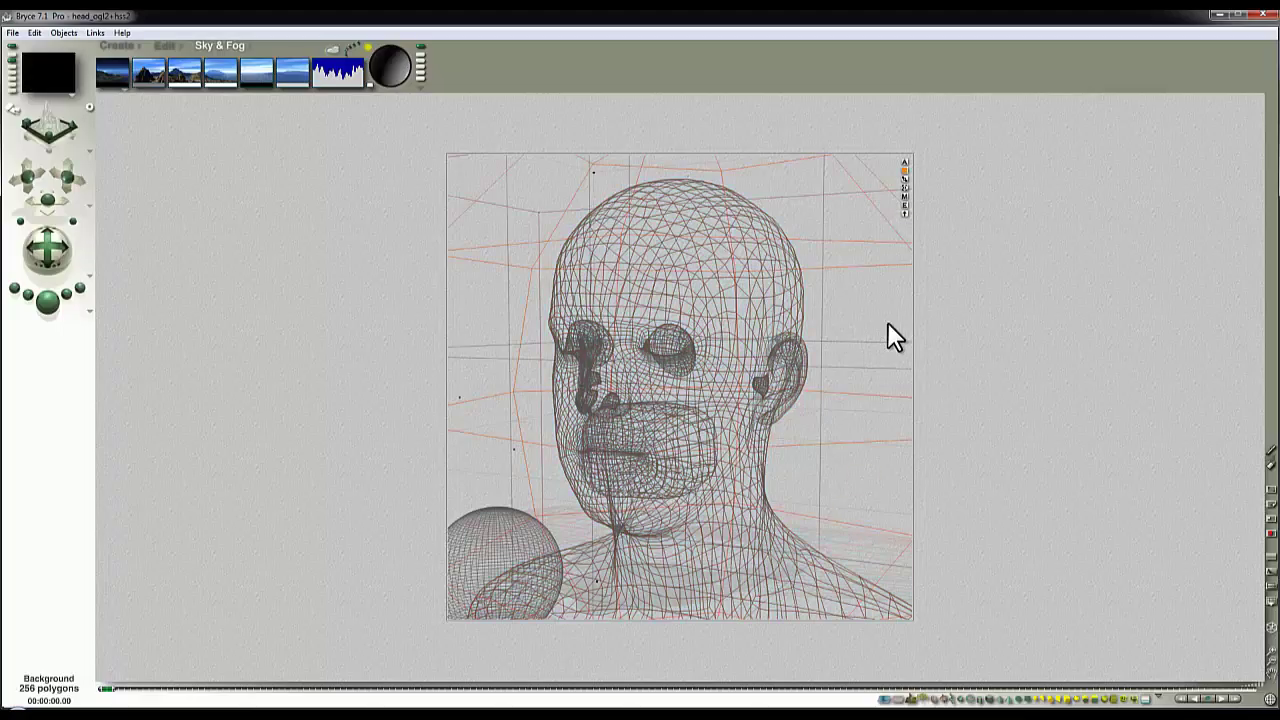
left_click(63, 306)
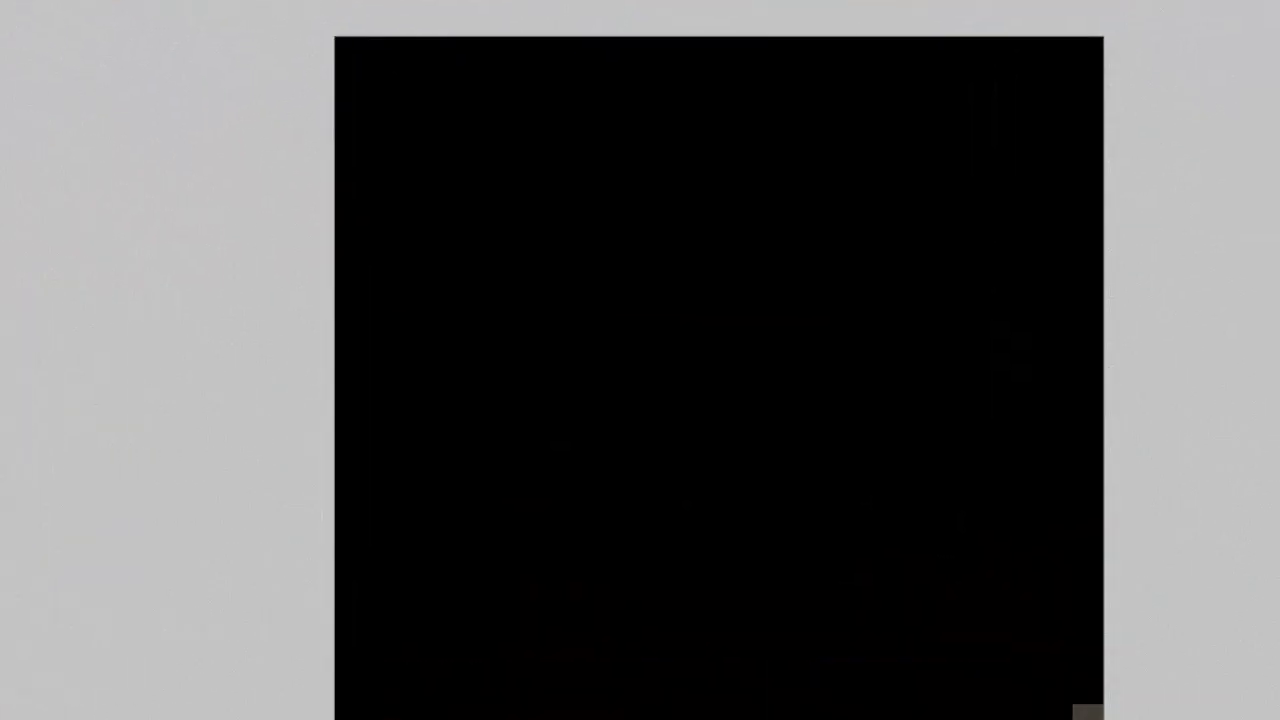
- Enable Blurry Reflections and set 64 rays per pixel in Render Options
left_click(88, 308)
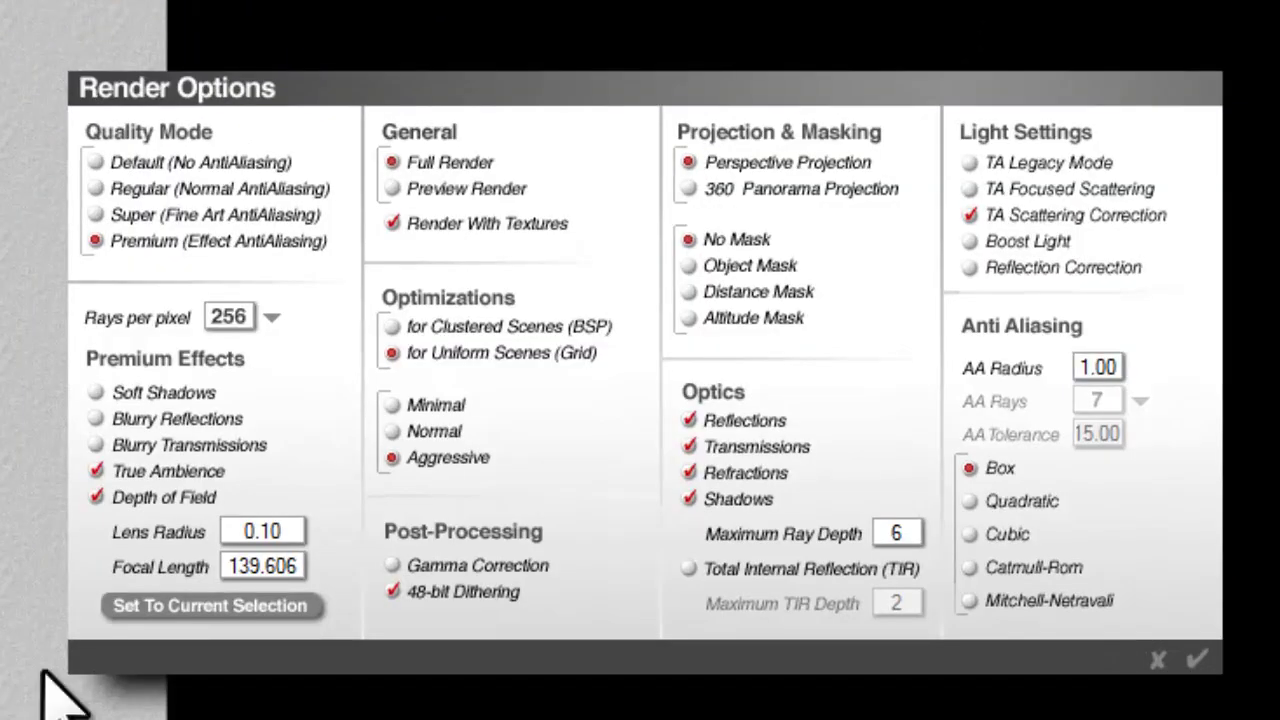
left_click(96, 417)
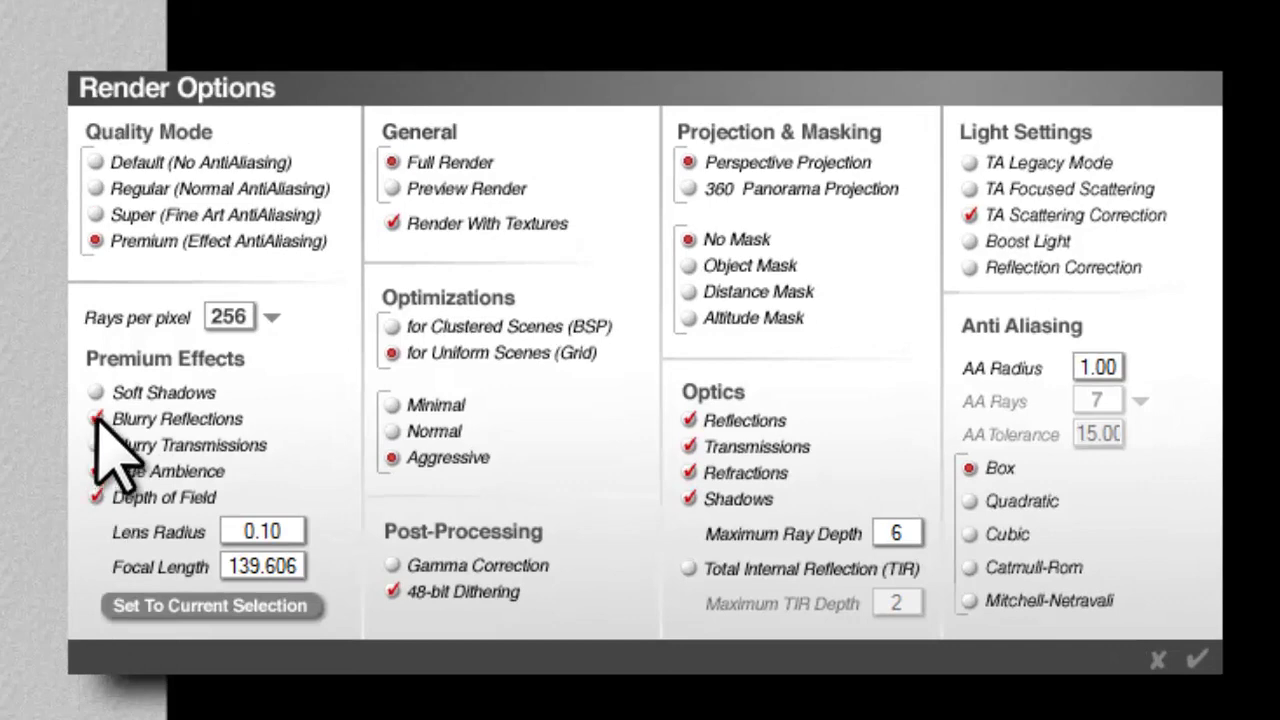
left_click(271, 317)
left_click(330, 477)
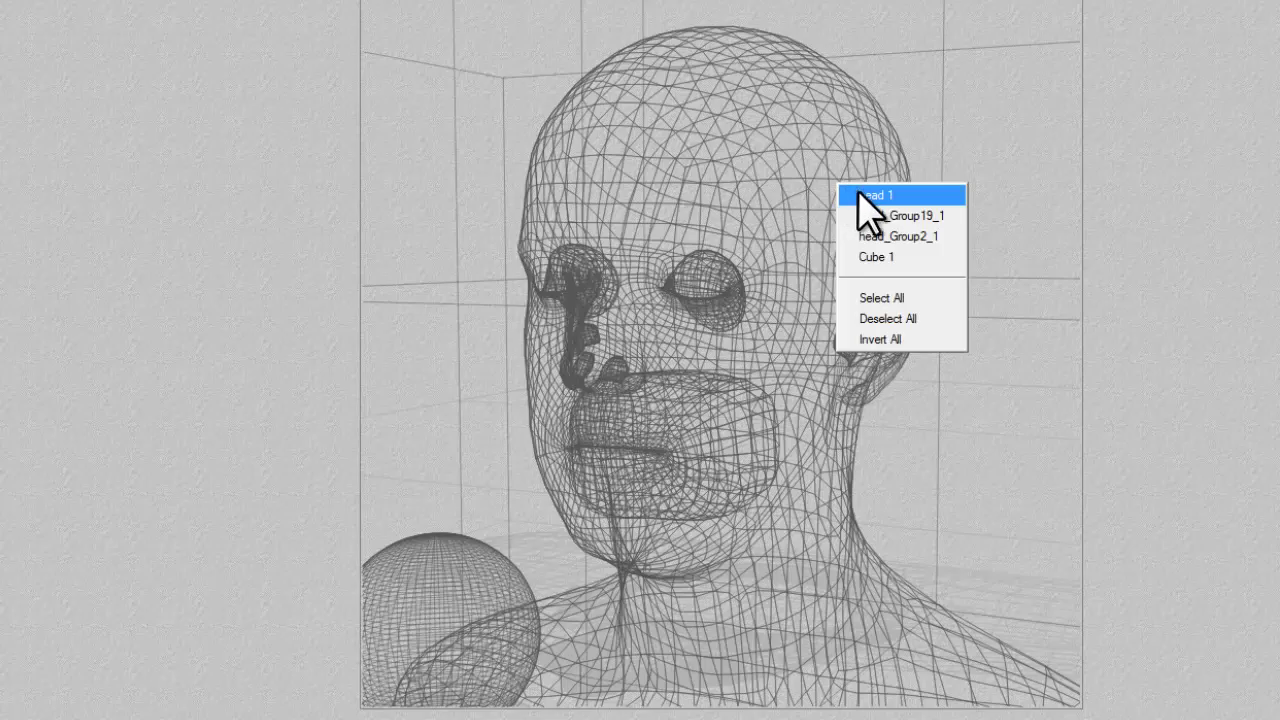
- Reset the head's material, then set Ambience to 100 and Reflection to 50
left_click(862, 196)
left_click(1110, 95)
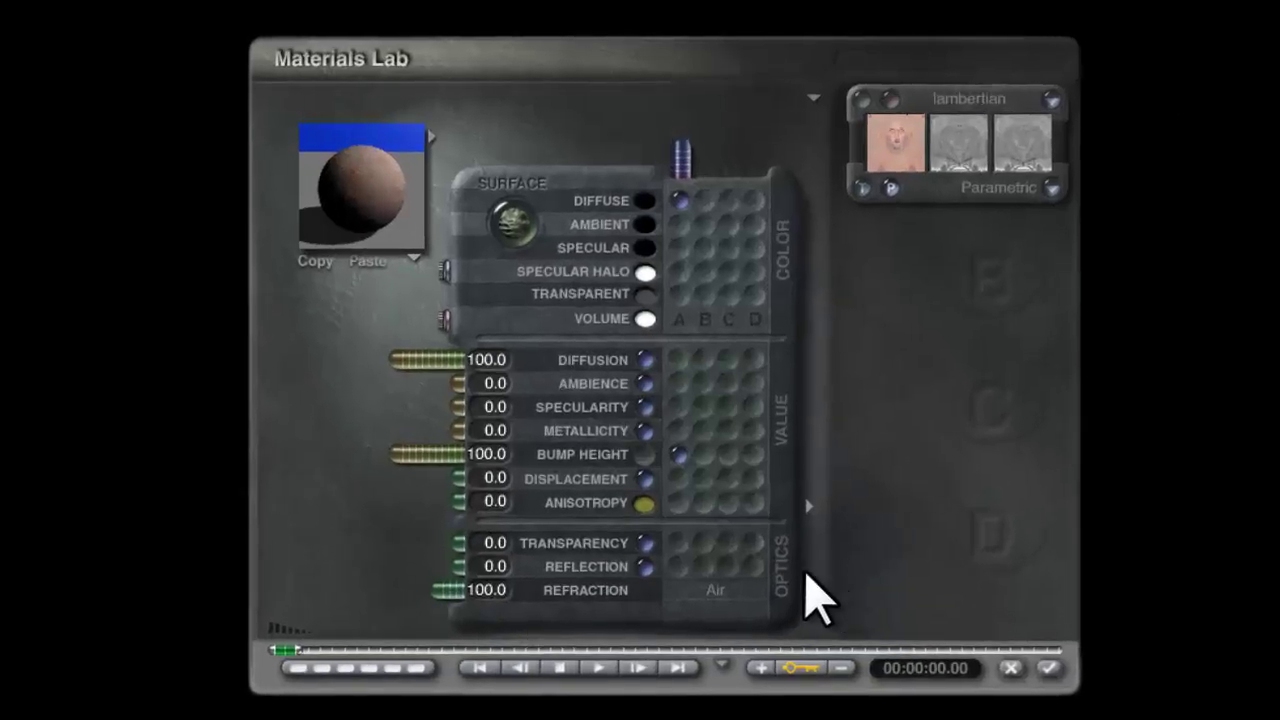
key("ctrl+z")
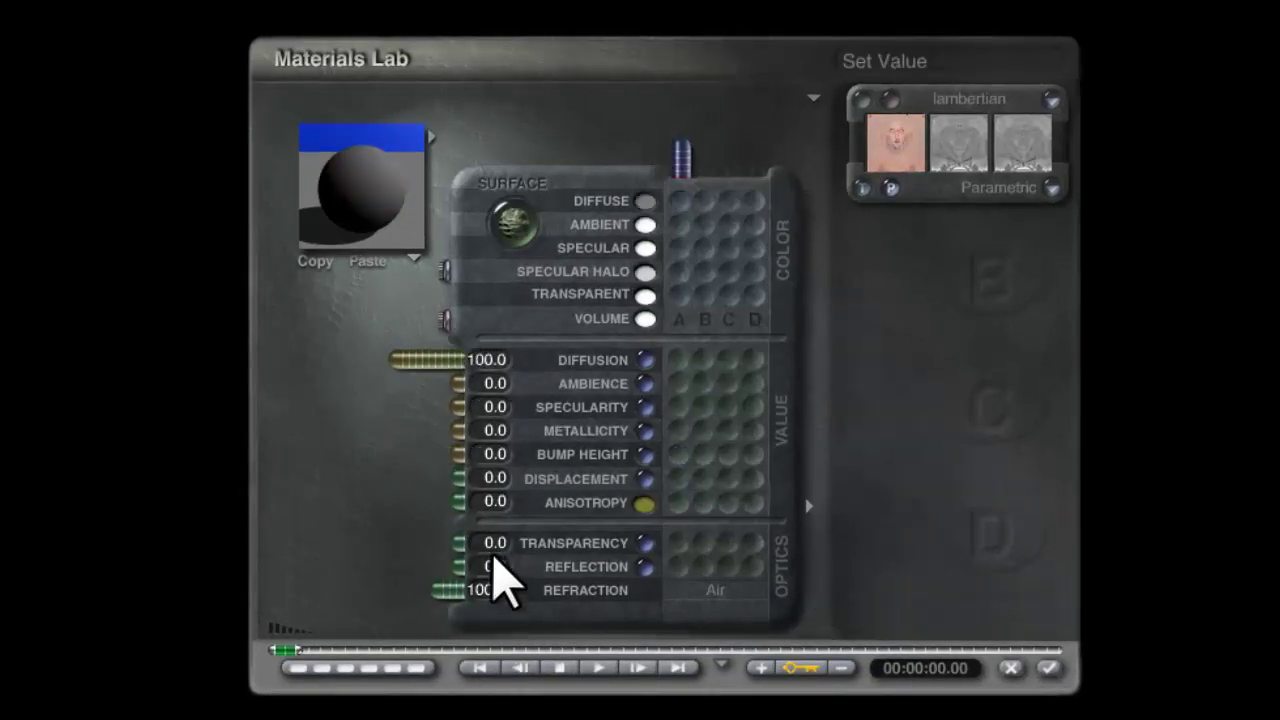
left_click_drag(453, 390, 323, 400)
left_click_drag(470, 590, 505, 590)
left_click(505, 567)
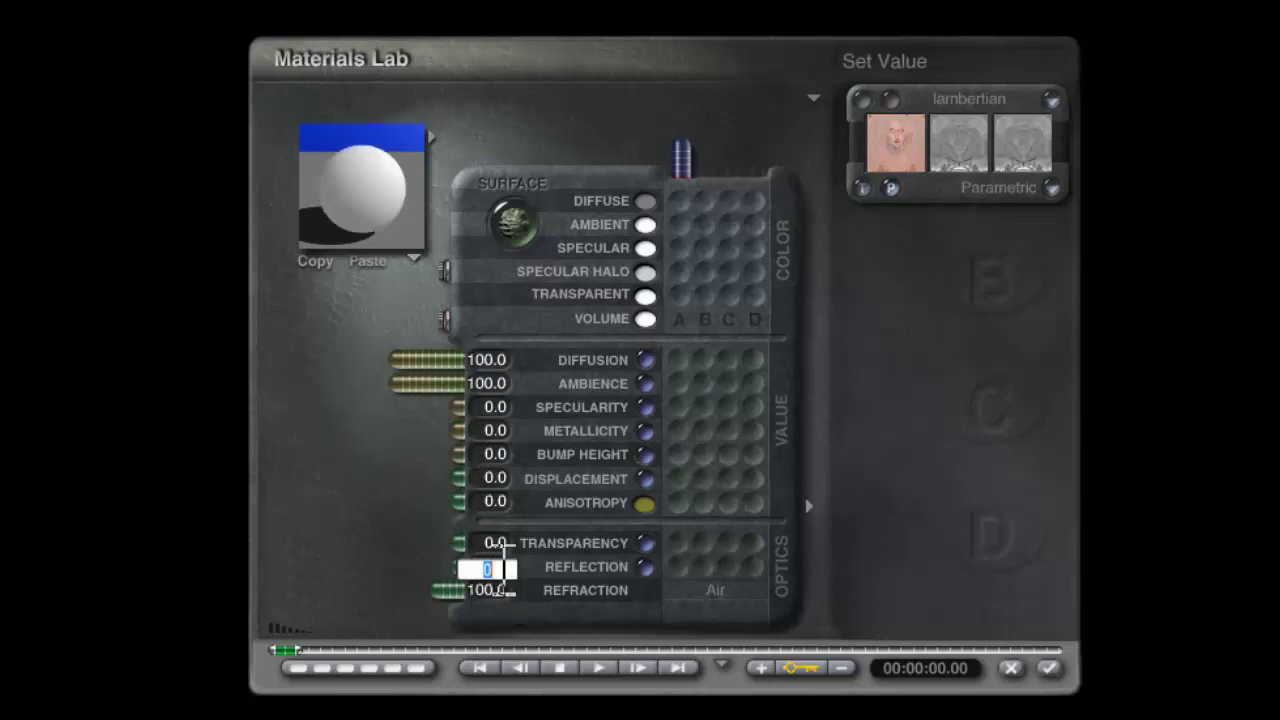
type("50")
key("Return")
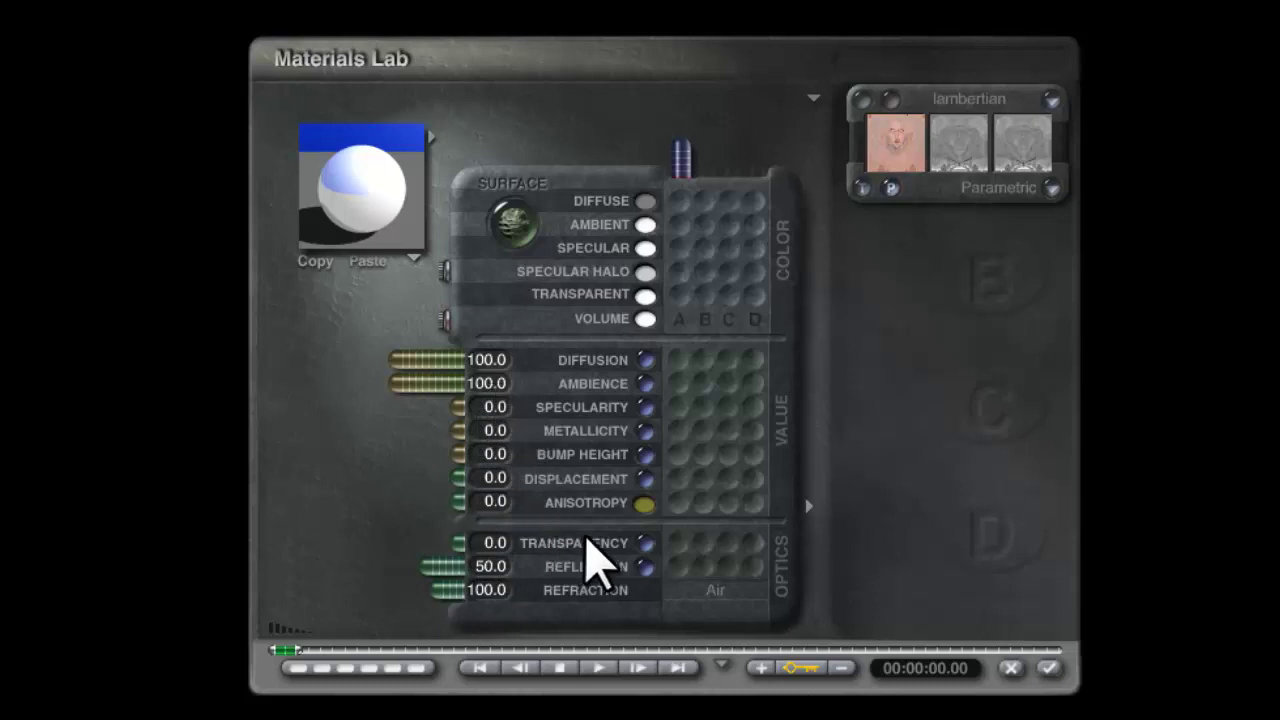
- Make the Specular Halo colour white by raising red, green and blue to 255
left_click(640, 271)
left_click(821, 364)
left_click_drag(819, 365, 934, 420)
left_click_drag(822, 334, 889, 329)
left_click(883, 443)
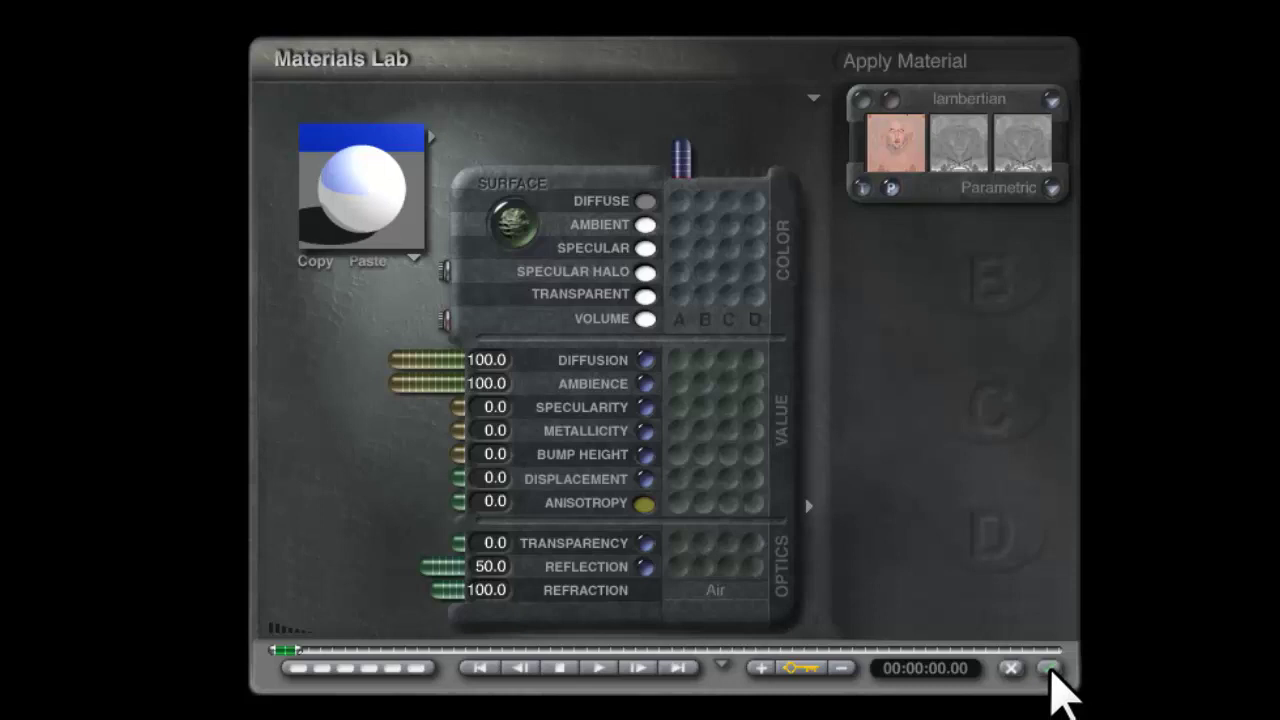
- Apply the head material and start a test render with Ctrl+R
left_click(1048, 668)
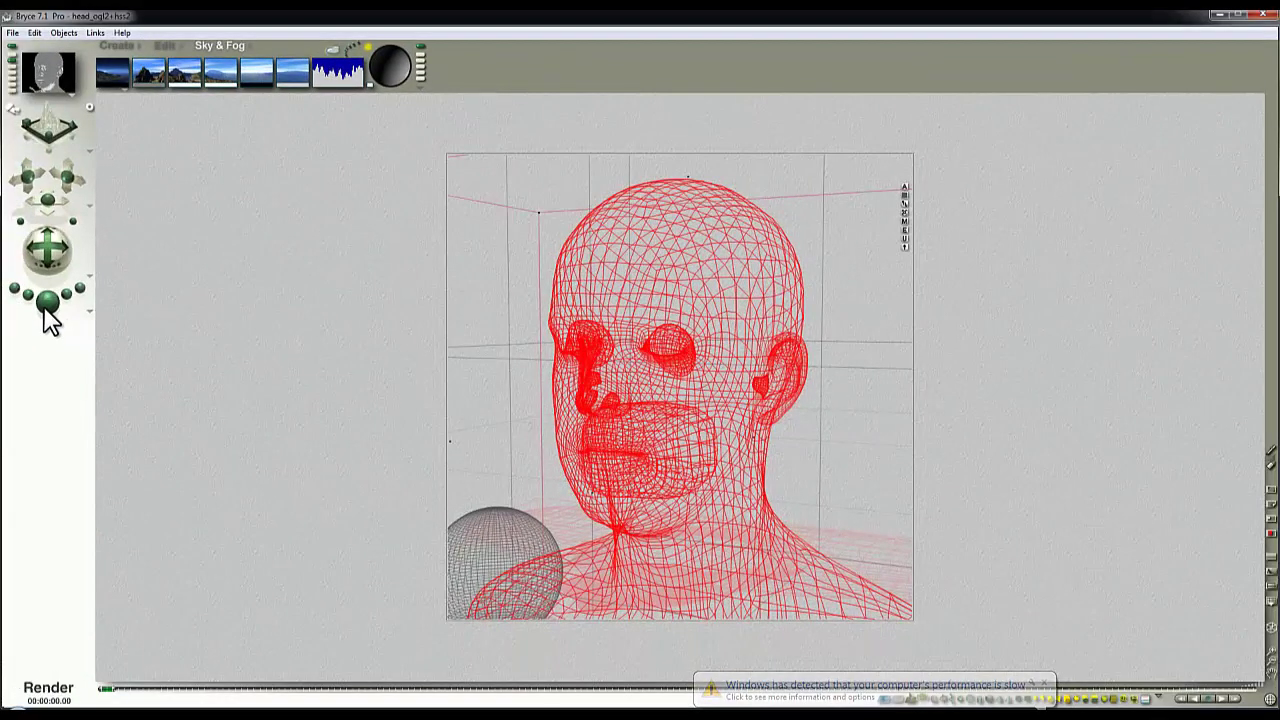
key("ctrl+r")
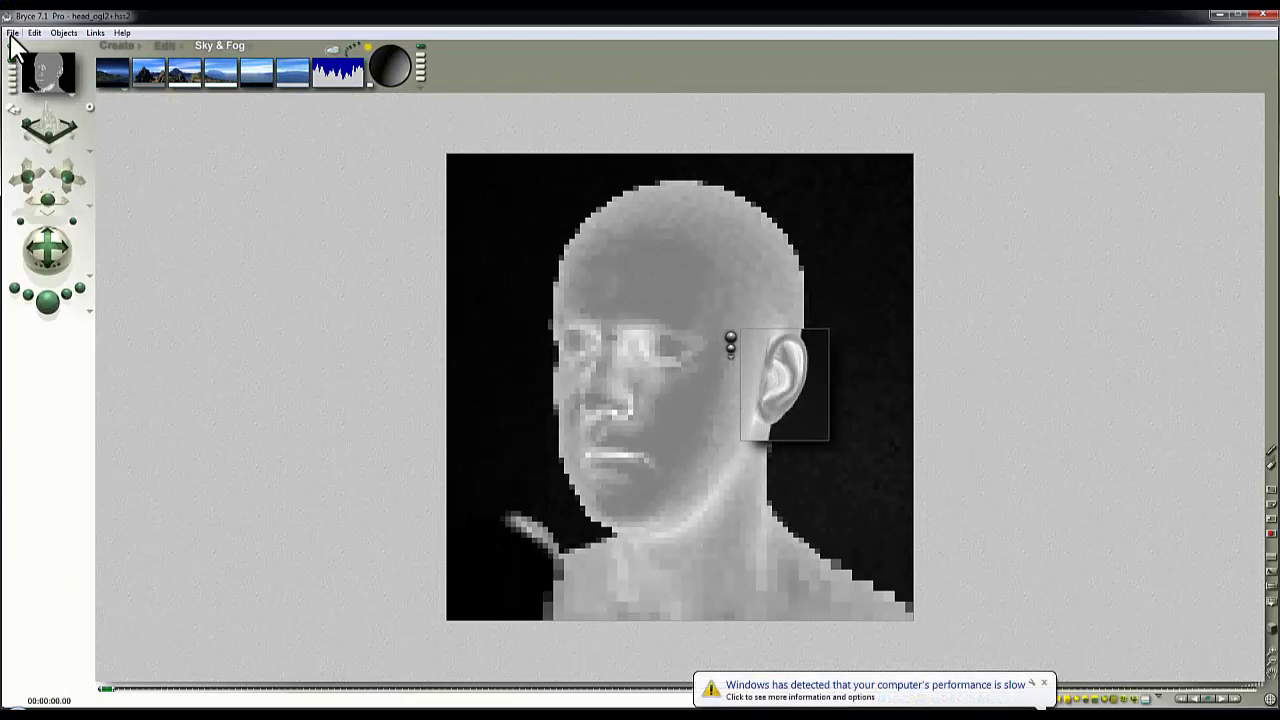
- Revert the scene to its last saved version
left_click(13, 33)
left_click(82, 162)
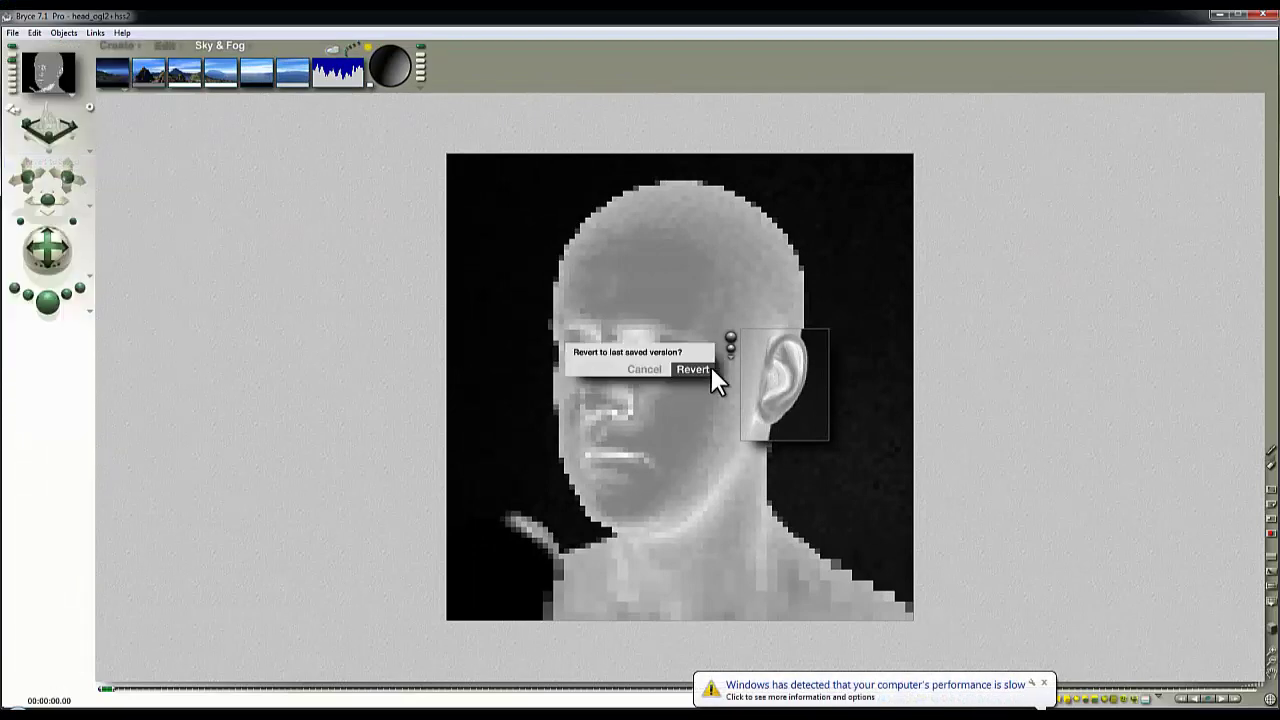
left_click(705, 368)
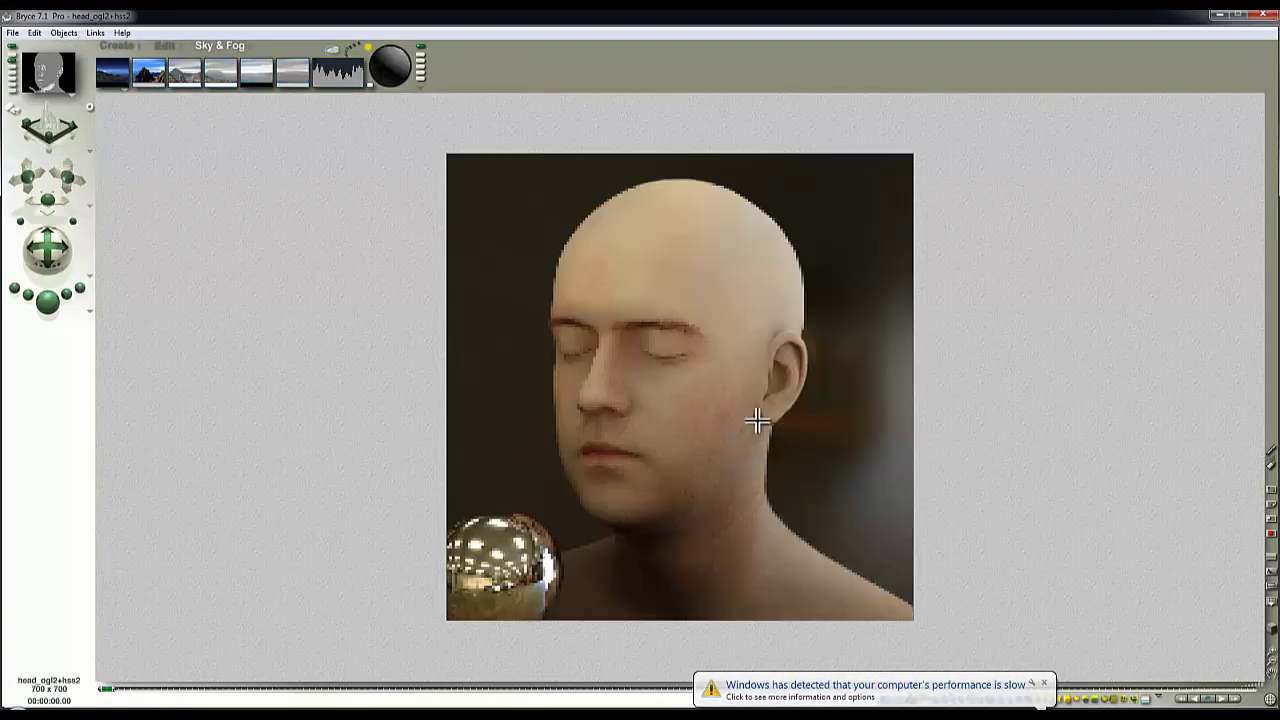
- Give the head's material Reflection 50, Metallicity 100, Ambience 100 and a 204 grey component colour
left_click(749, 424)
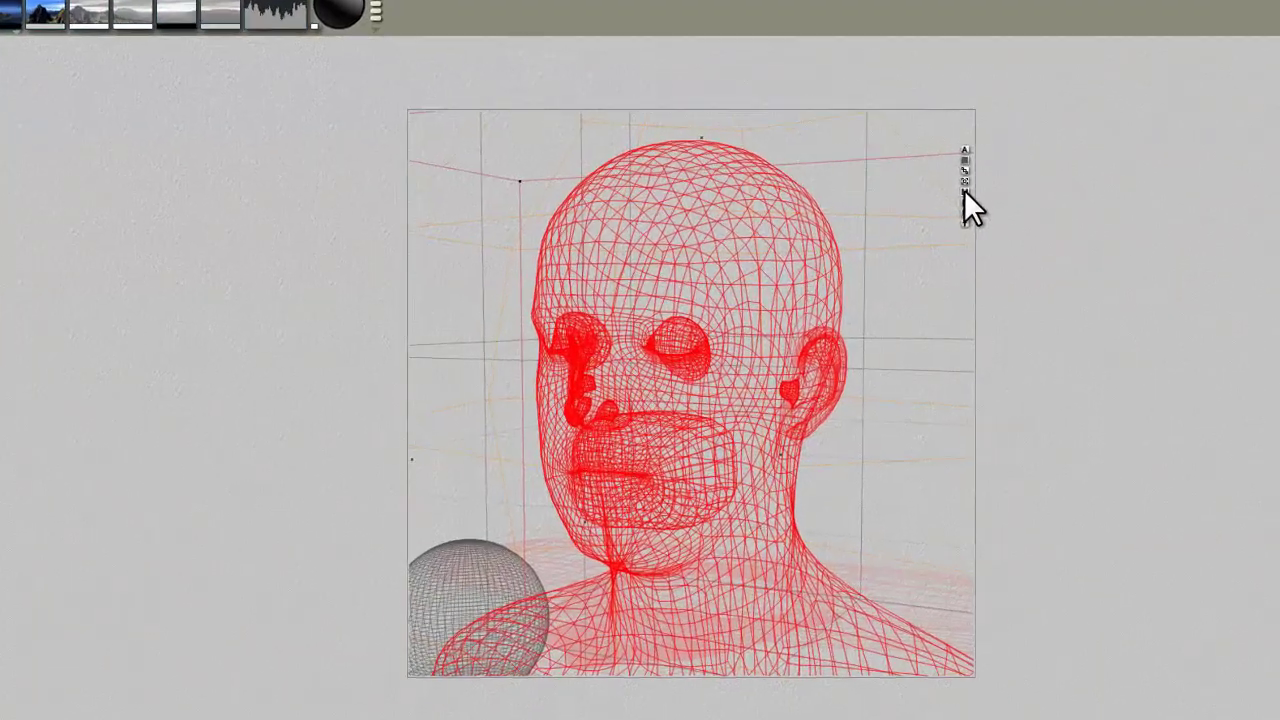
left_click(905, 220)
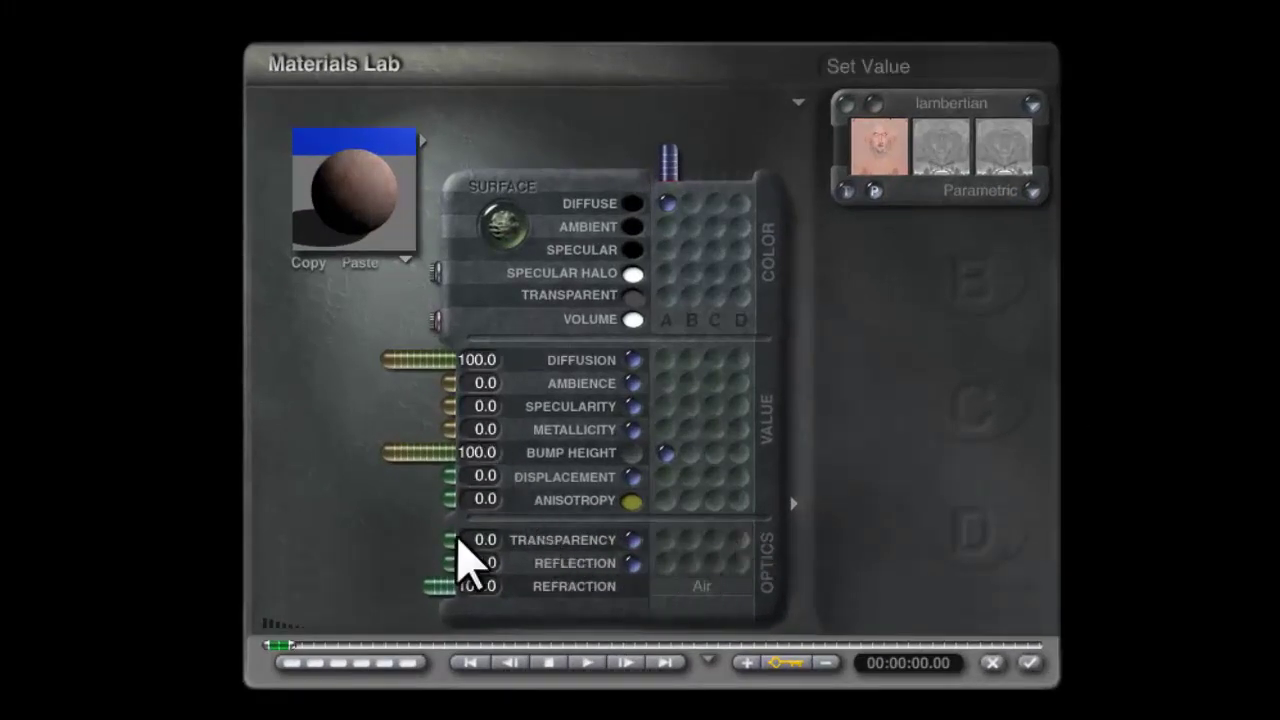
left_click(478, 565)
type("50")
key("Return")
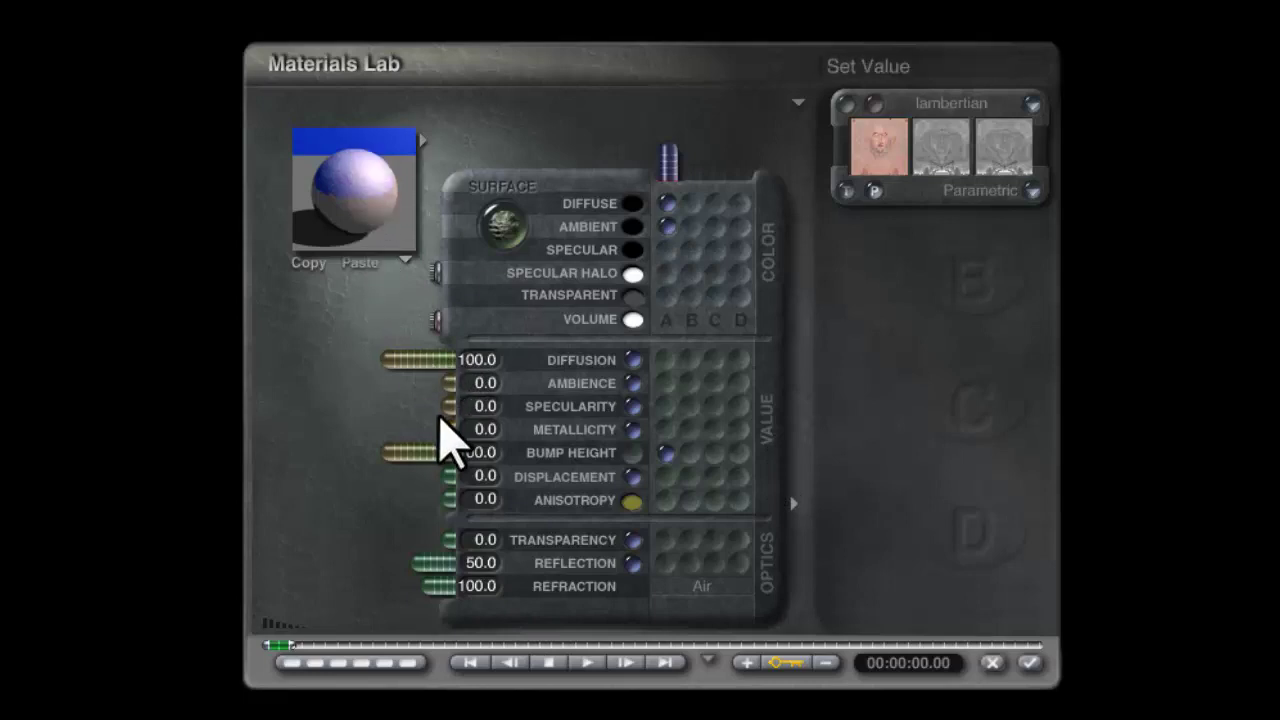
left_click_drag(449, 430, 210, 470)
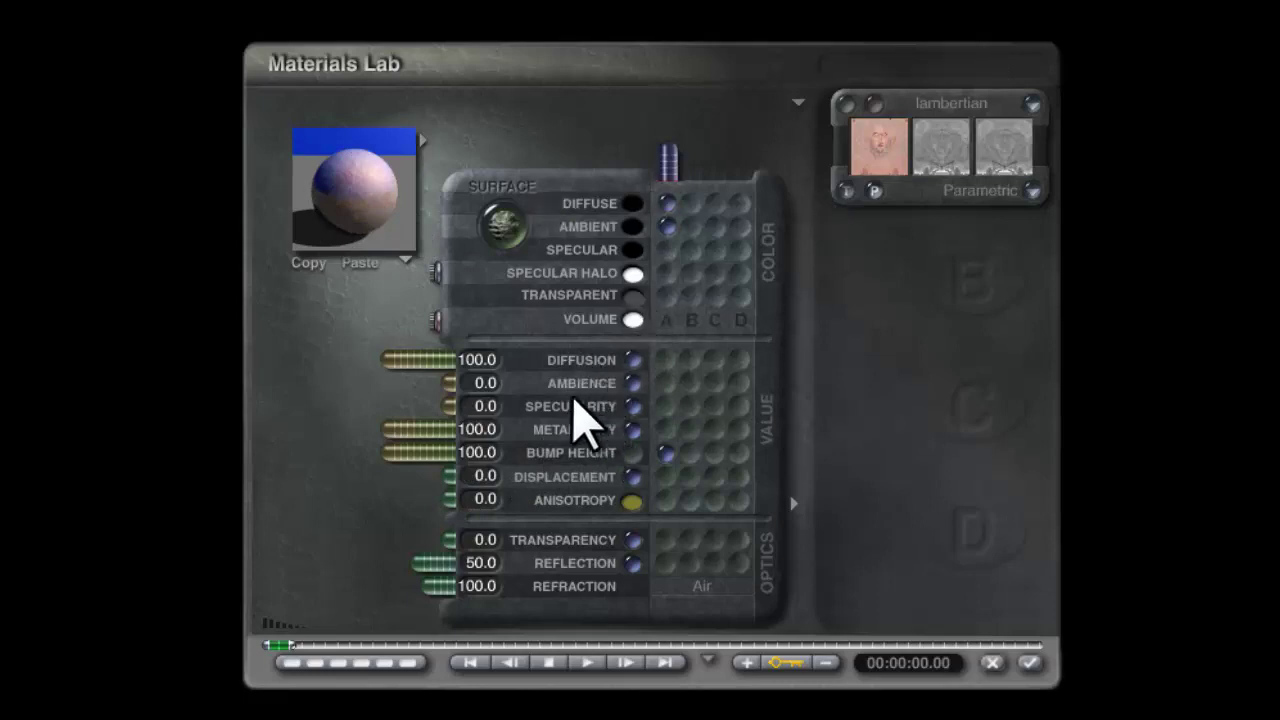
left_click_drag(449, 382, 277, 409)
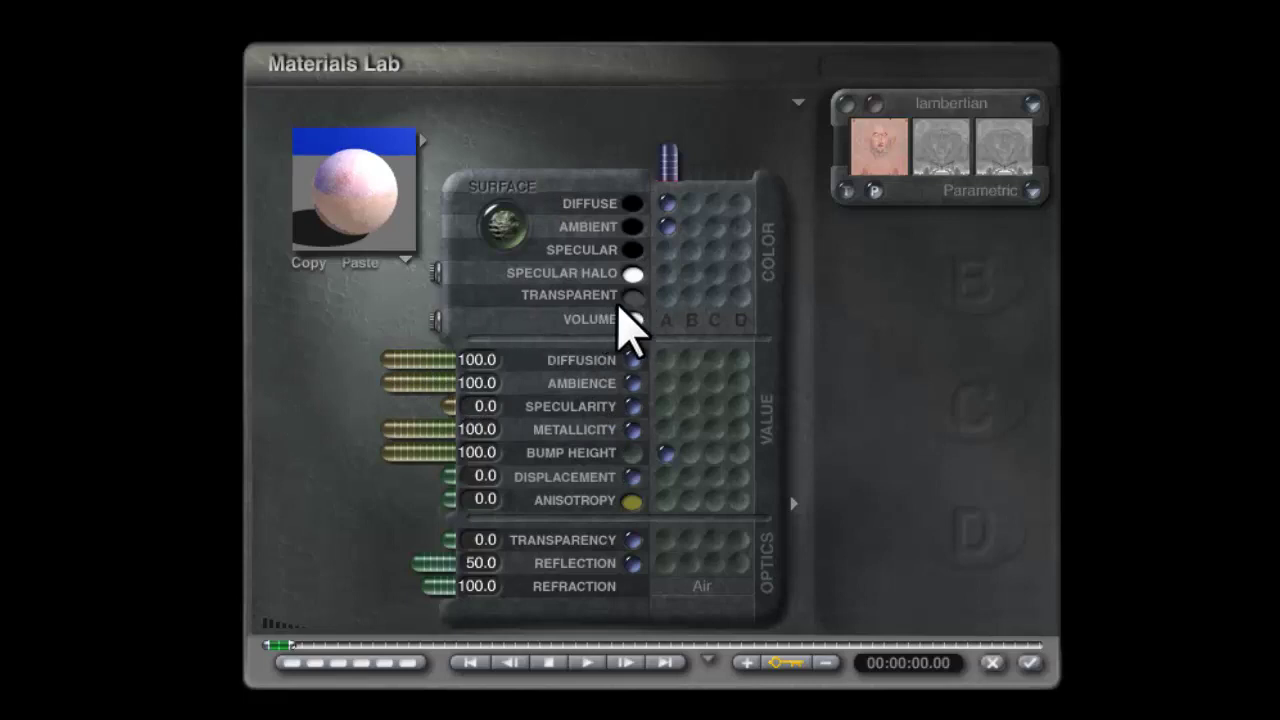
left_click(630, 273)
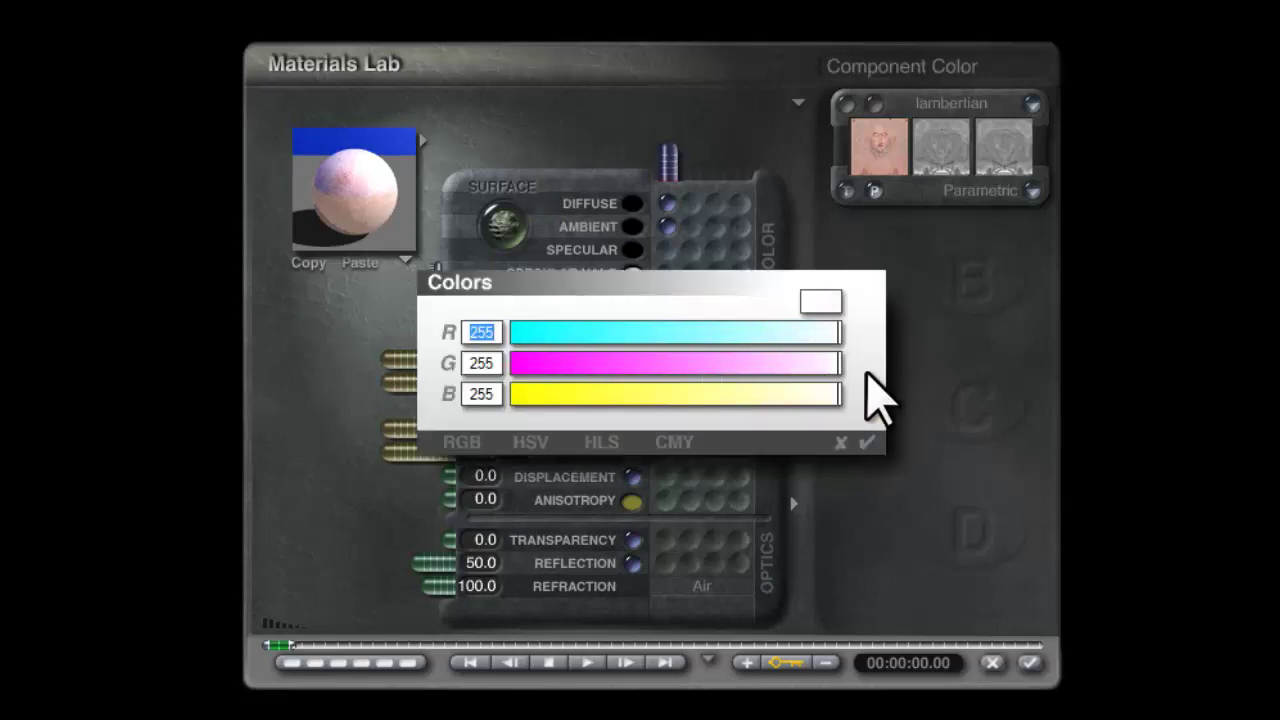
left_click(866, 441)
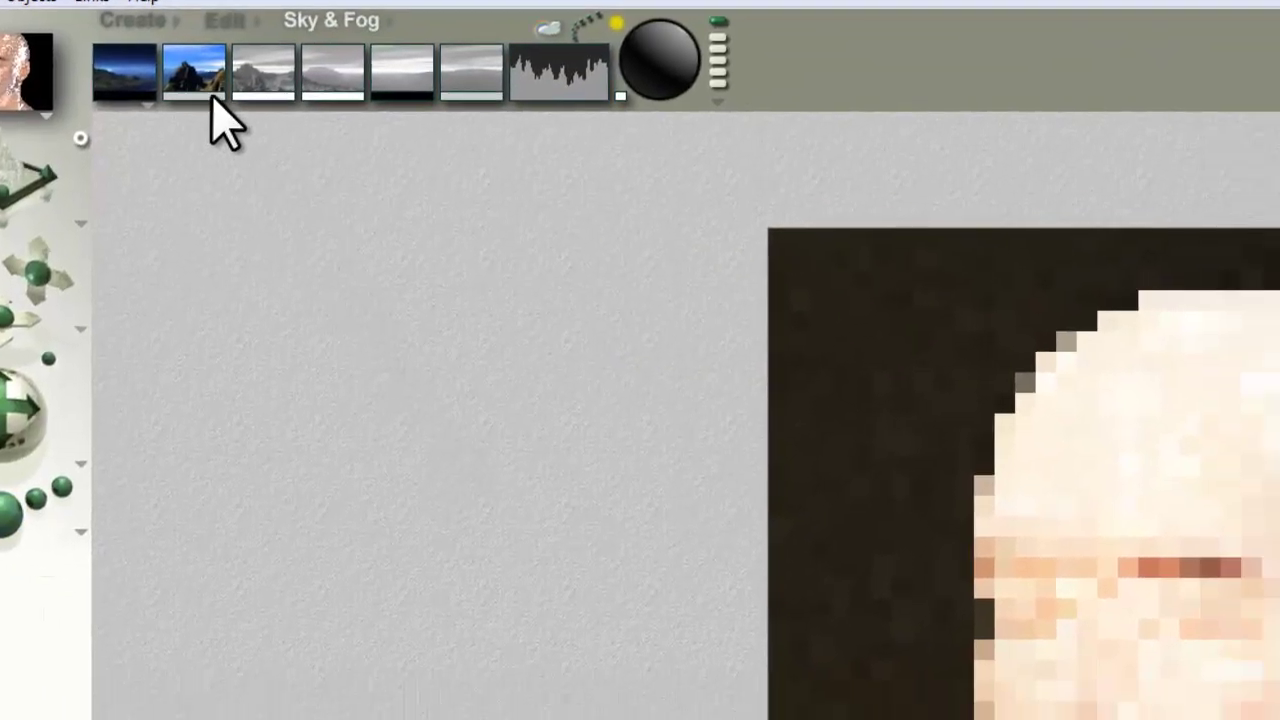
- Open another surface colour of the head material for editing
left_click(214, 120)
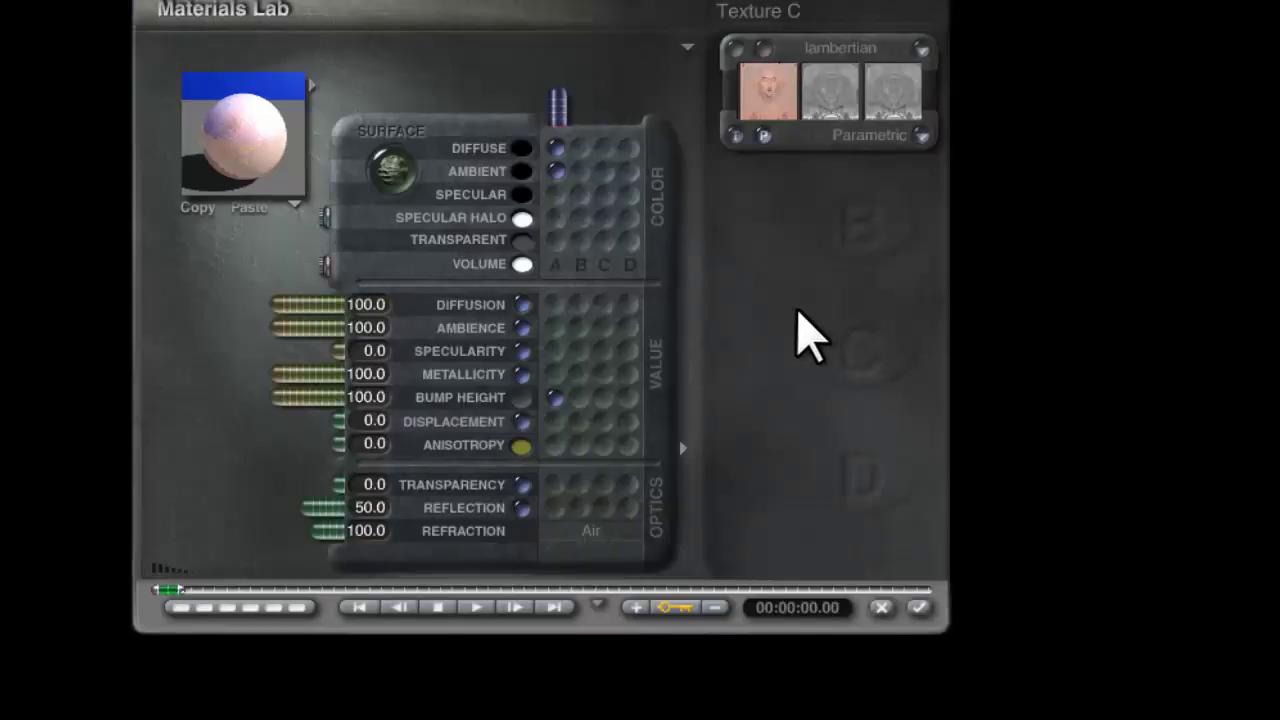
- Change the Specular colour's texture link, set Diffusion to 50, and apply the material
left_click(555, 194)
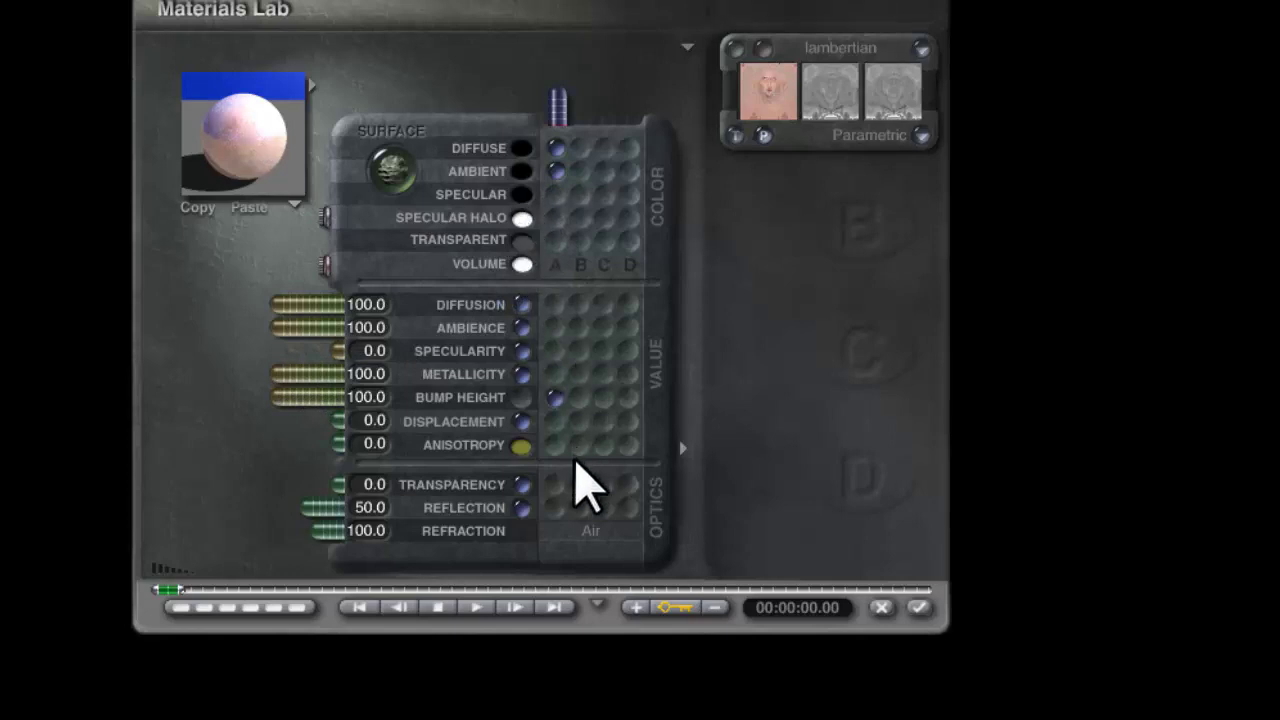
left_click(360, 305)
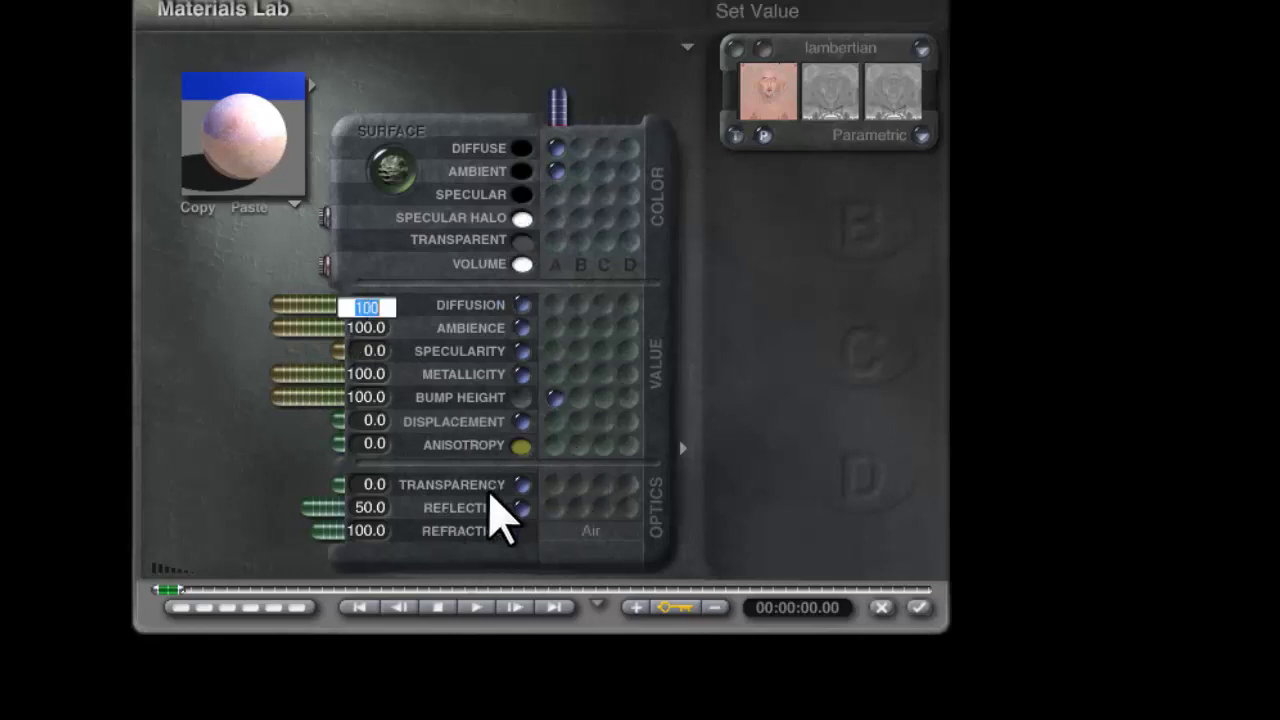
type("50")
key("Return")
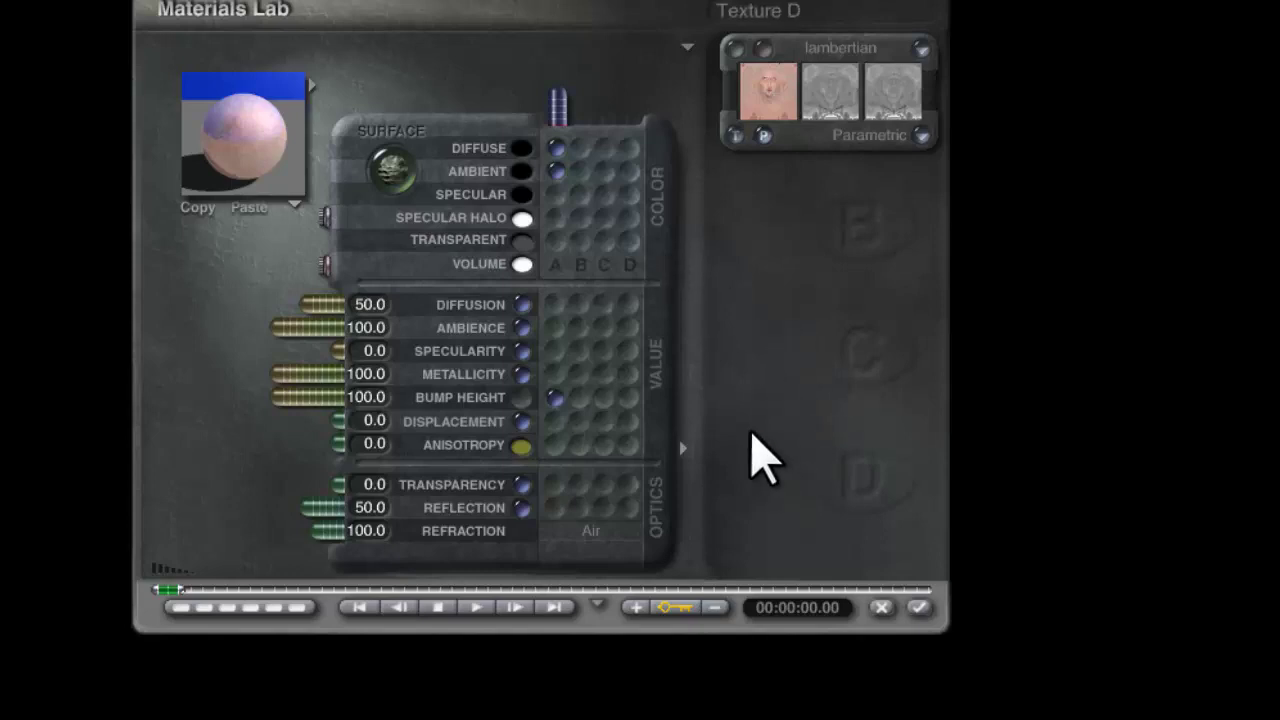
left_click(918, 607)
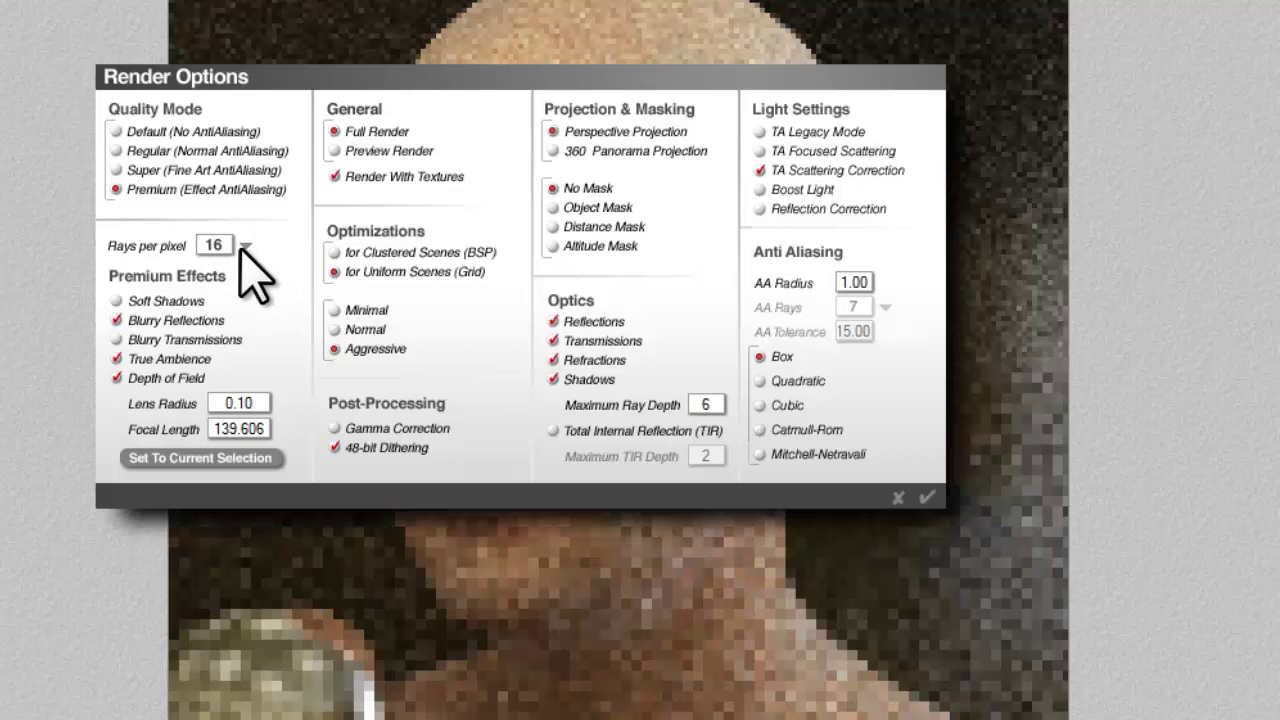
- Set 256 rays per pixel, accept Render Options, and start the premium render
left_click(246, 245)
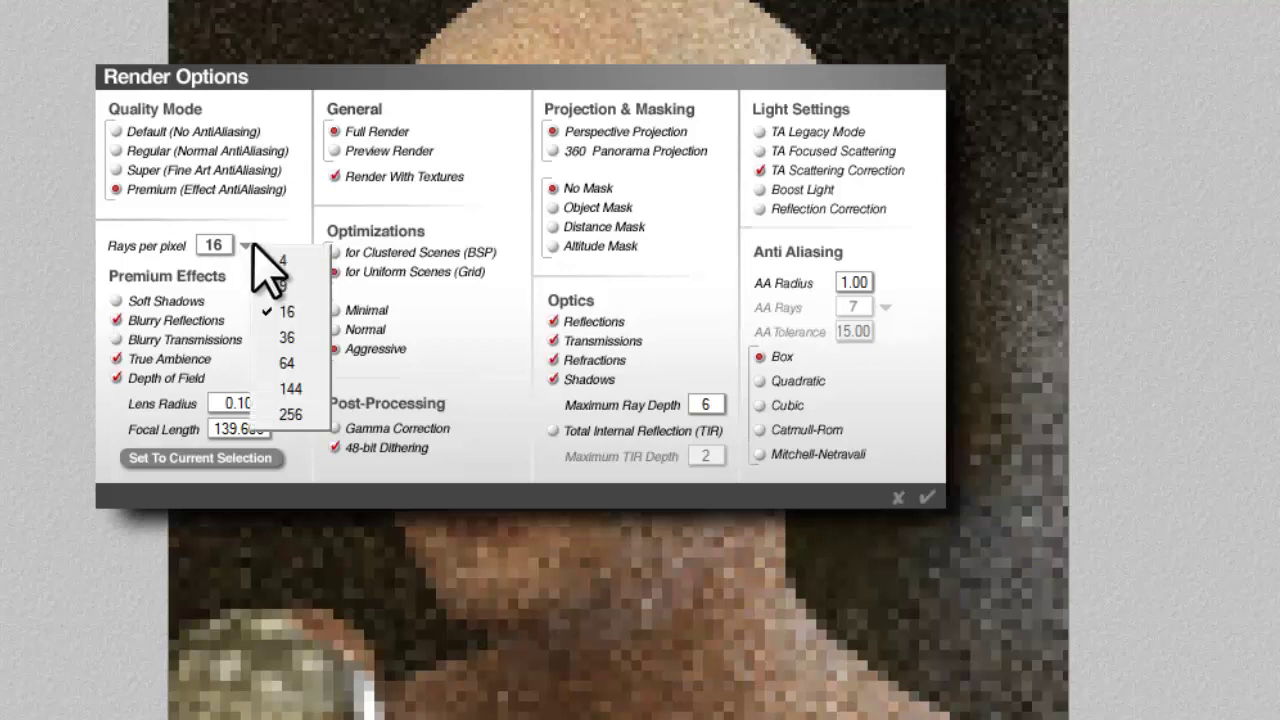
left_click(290, 414)
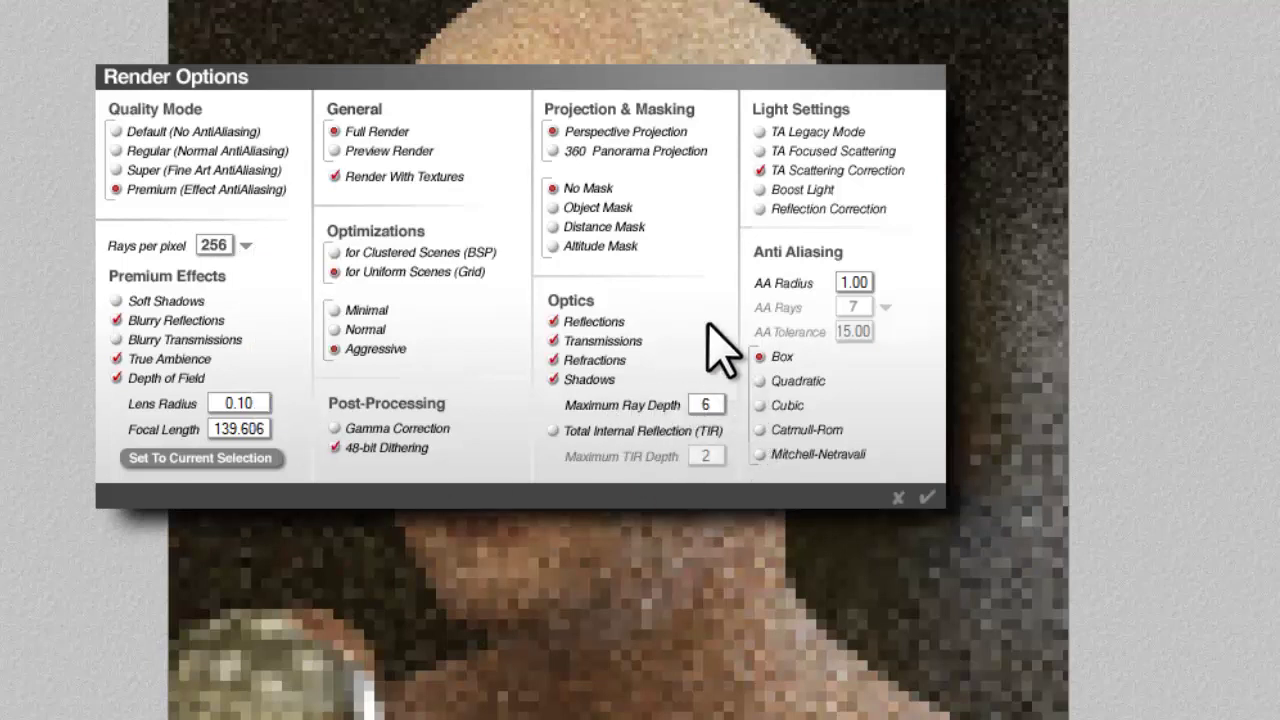
left_click(928, 497)
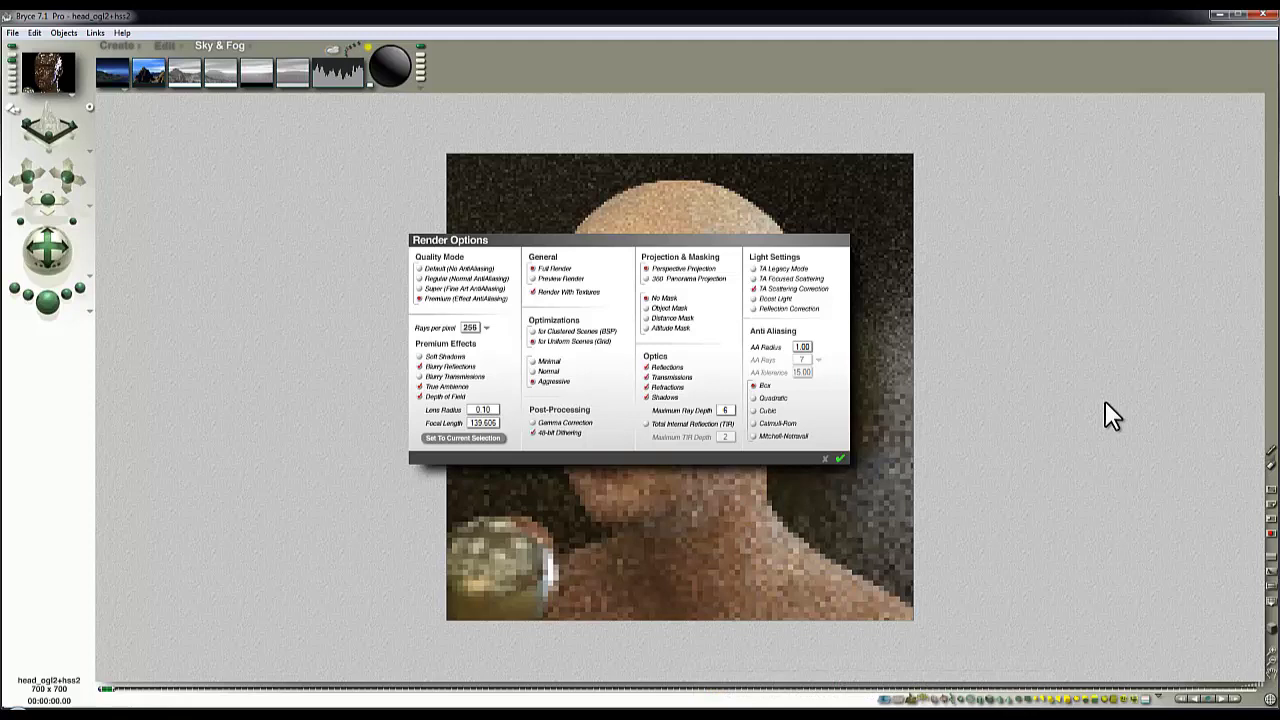
left_click(50, 308)
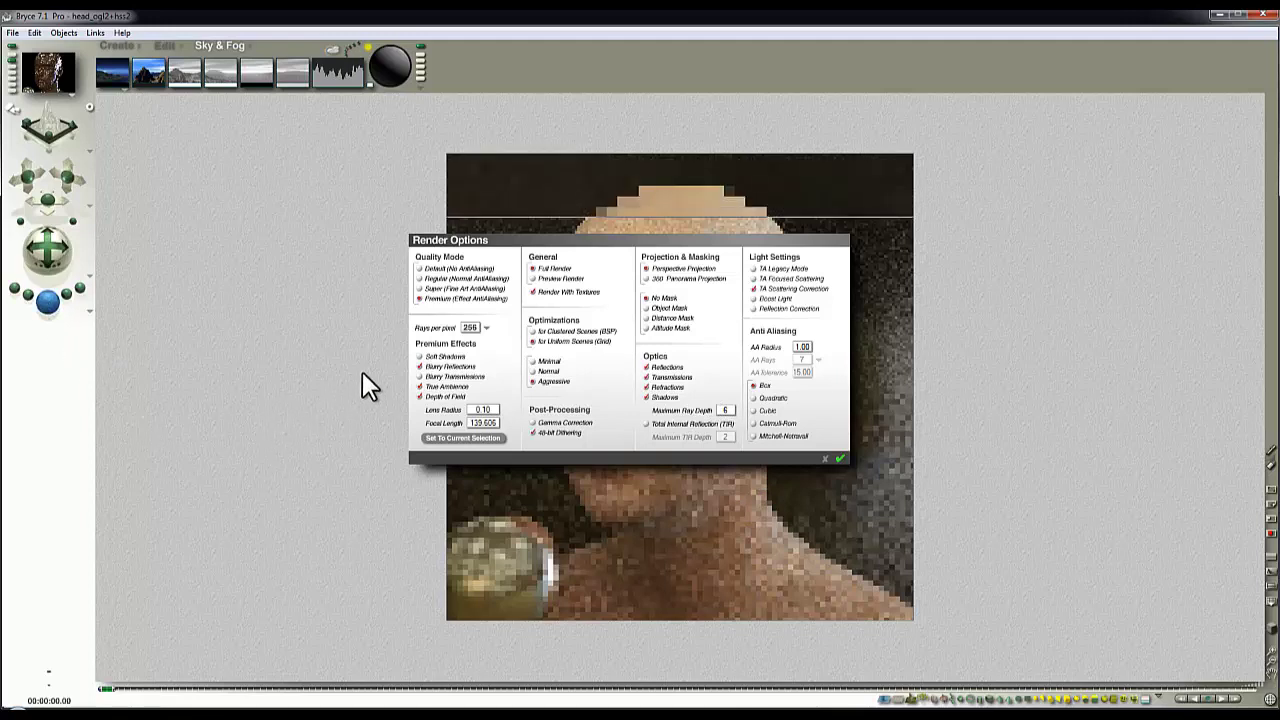